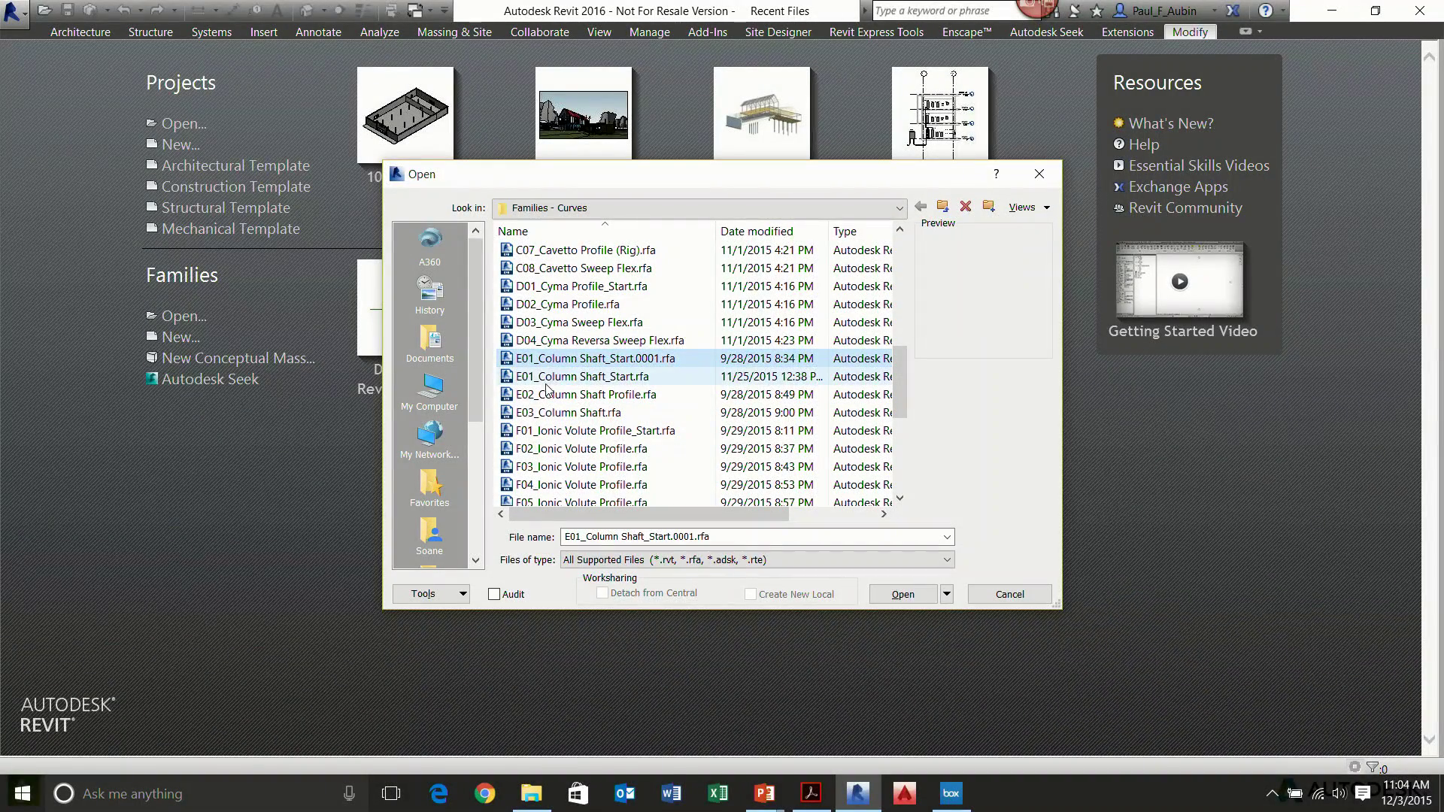
# Open the family file E01_Column Shaft_Start.rfa from the Families - Curves folder.
pyautogui.click(553, 379)
pyautogui.click(881, 600)
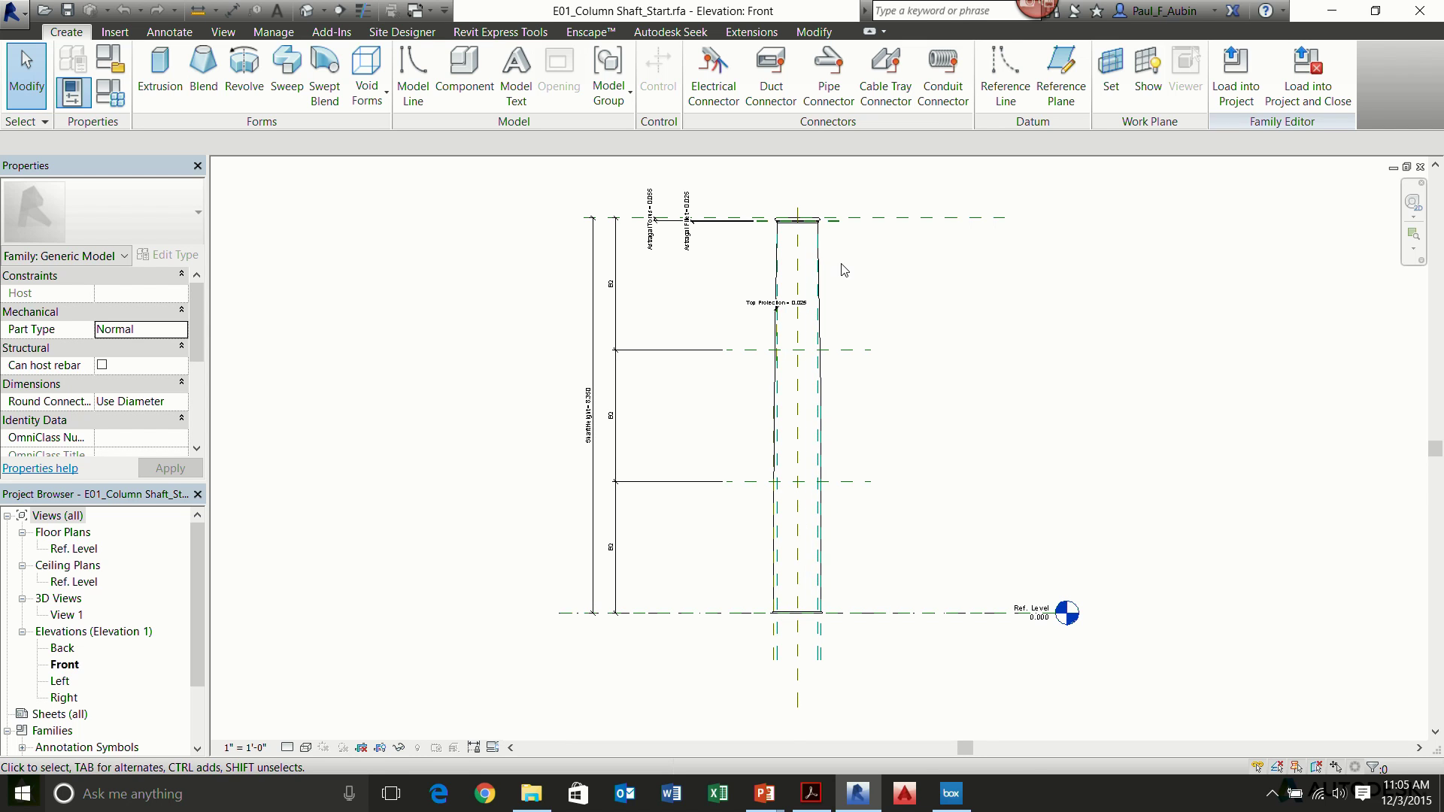
pyautogui.moveTo(842, 270); pyautogui.dragTo(824, 342, button='middle')
pyautogui.scroll(1, 793, 284)
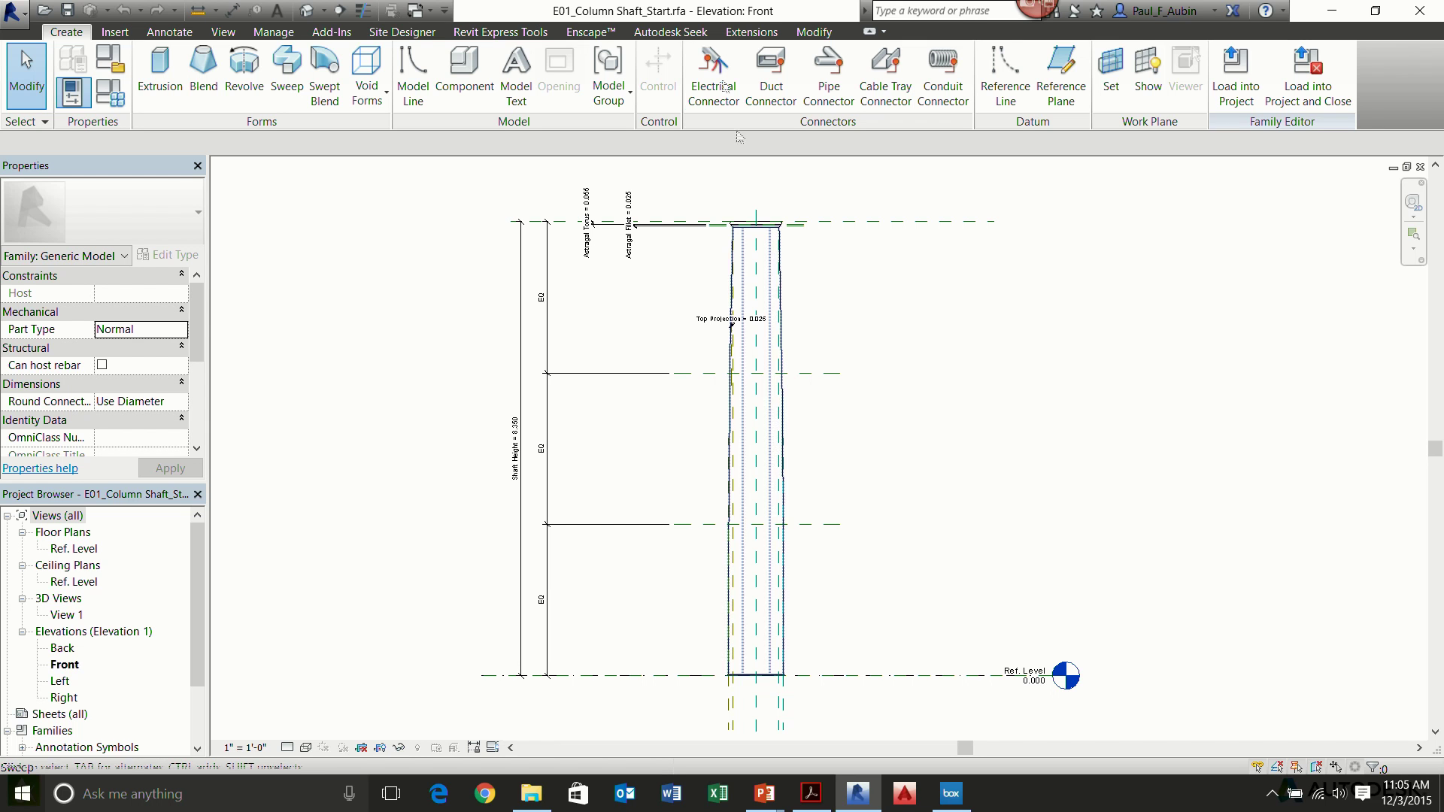
# Open the nested profile family Column Shaft Profile_Start of the shaft sweep for editing.
pyautogui.click(780, 424)
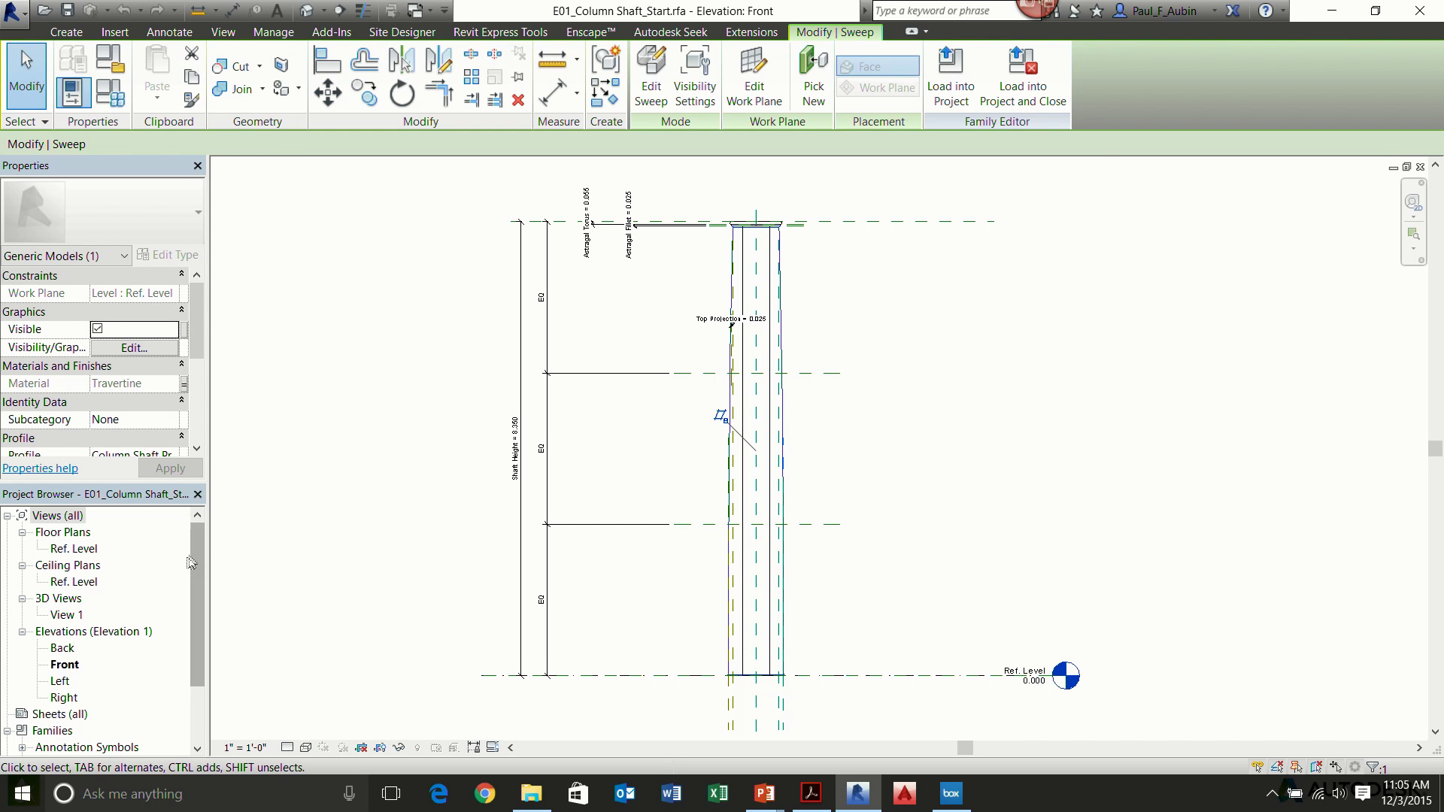
pyautogui.moveTo(202, 548); pyautogui.dragTo(201, 602)
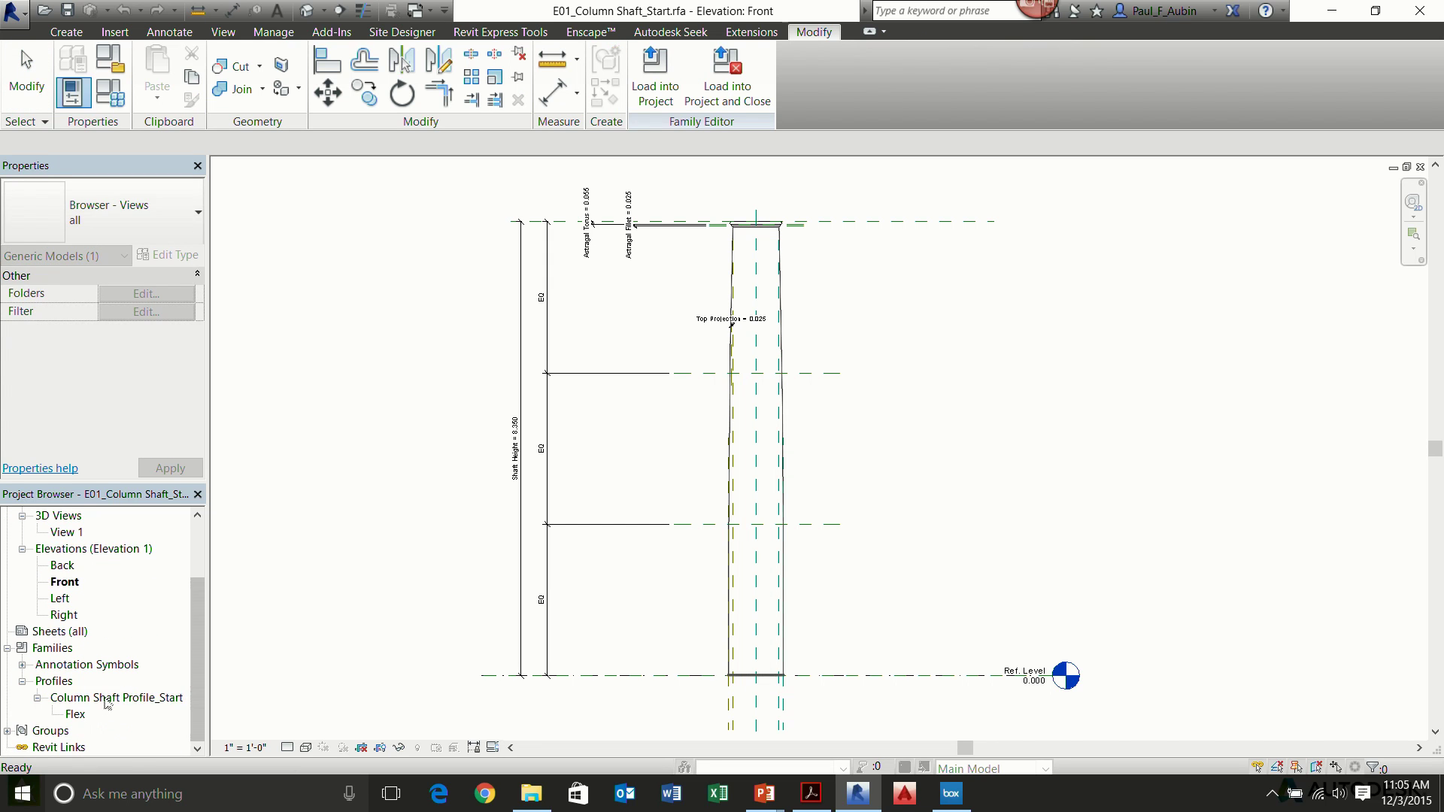
pyautogui.click(107, 700)
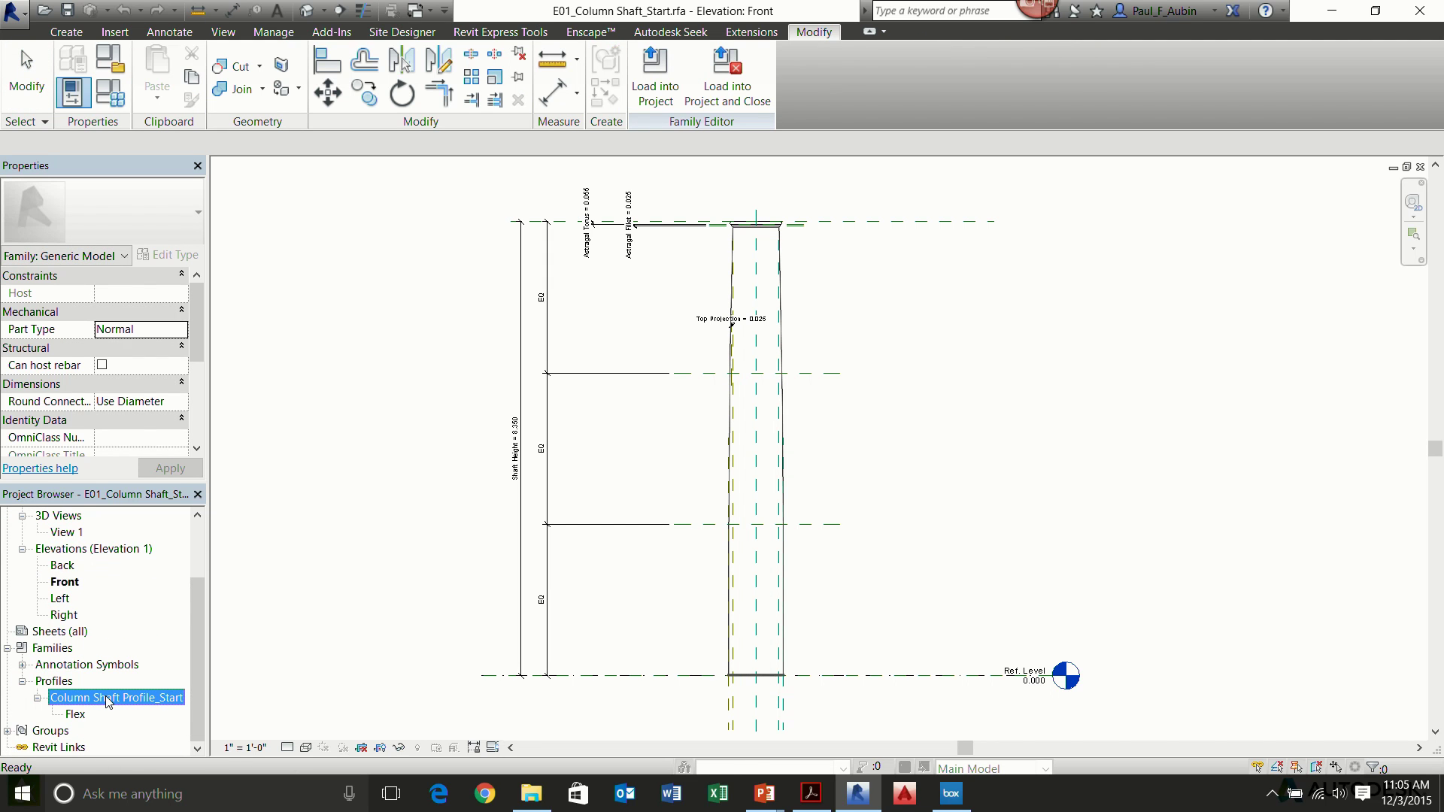
pyautogui.rightClick(107, 699)
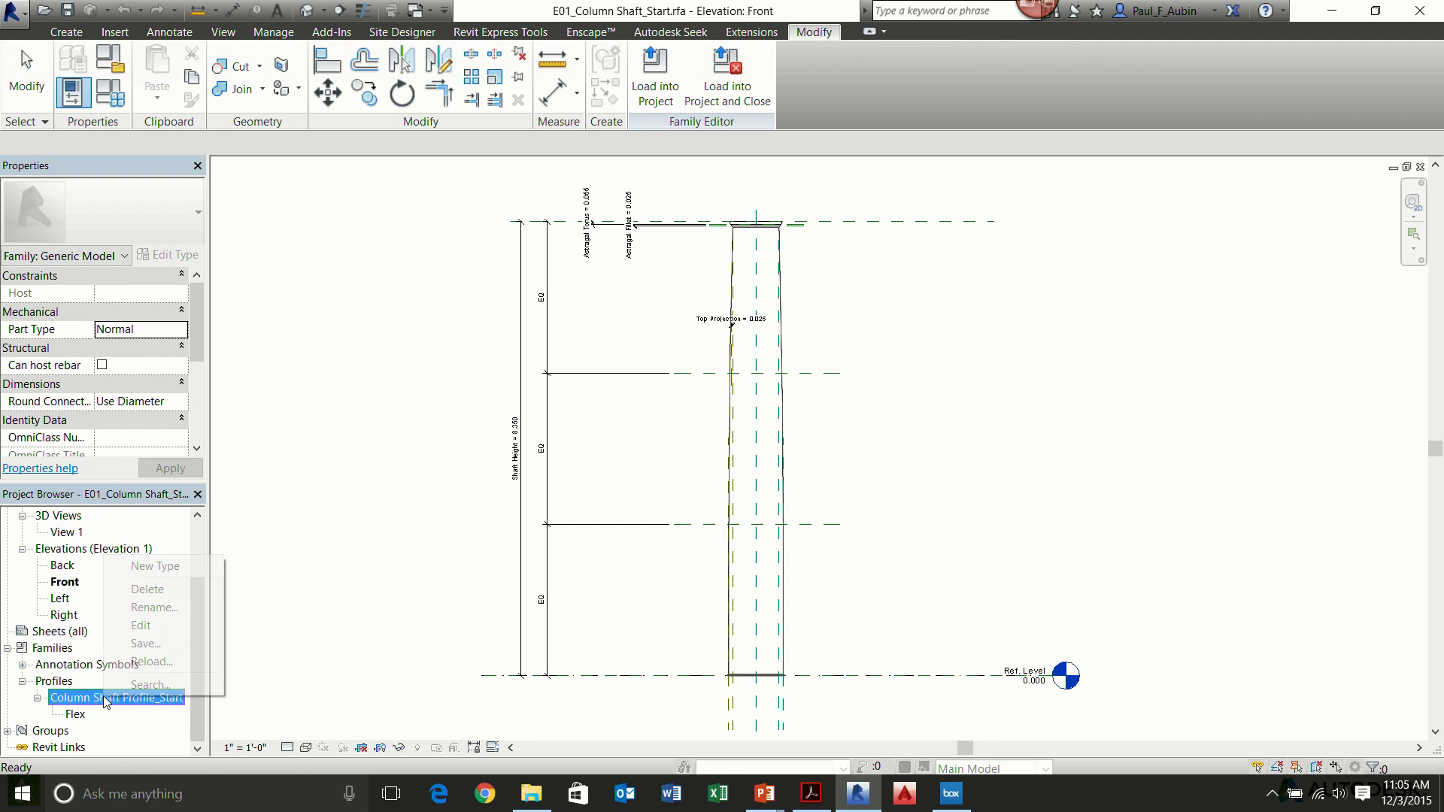
pyautogui.click(186, 629)
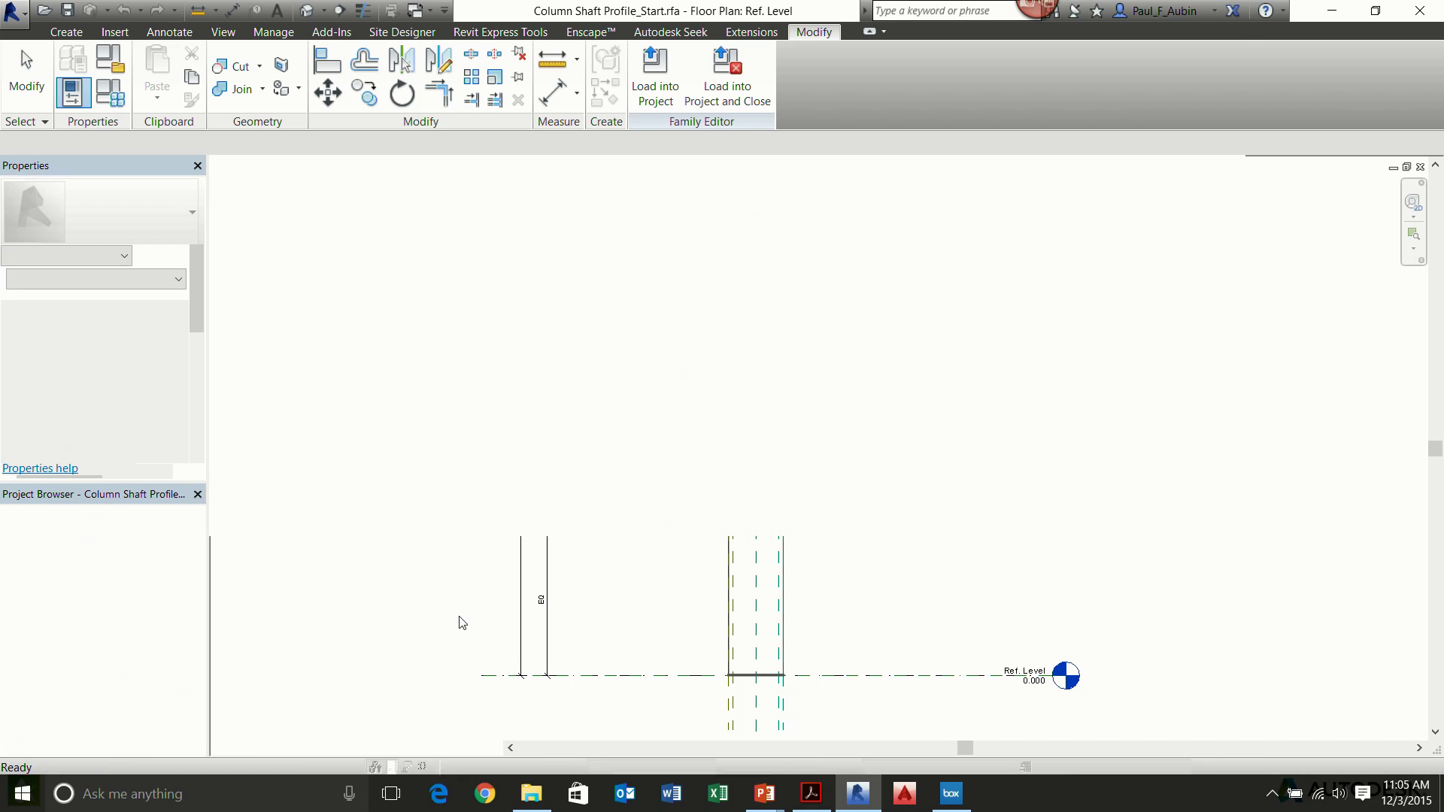
# Examine the transition curves, reference planes and labelled dimensions at the bottom and top ends of the shaft profile.
pyautogui.scroll(6, 799, 620)
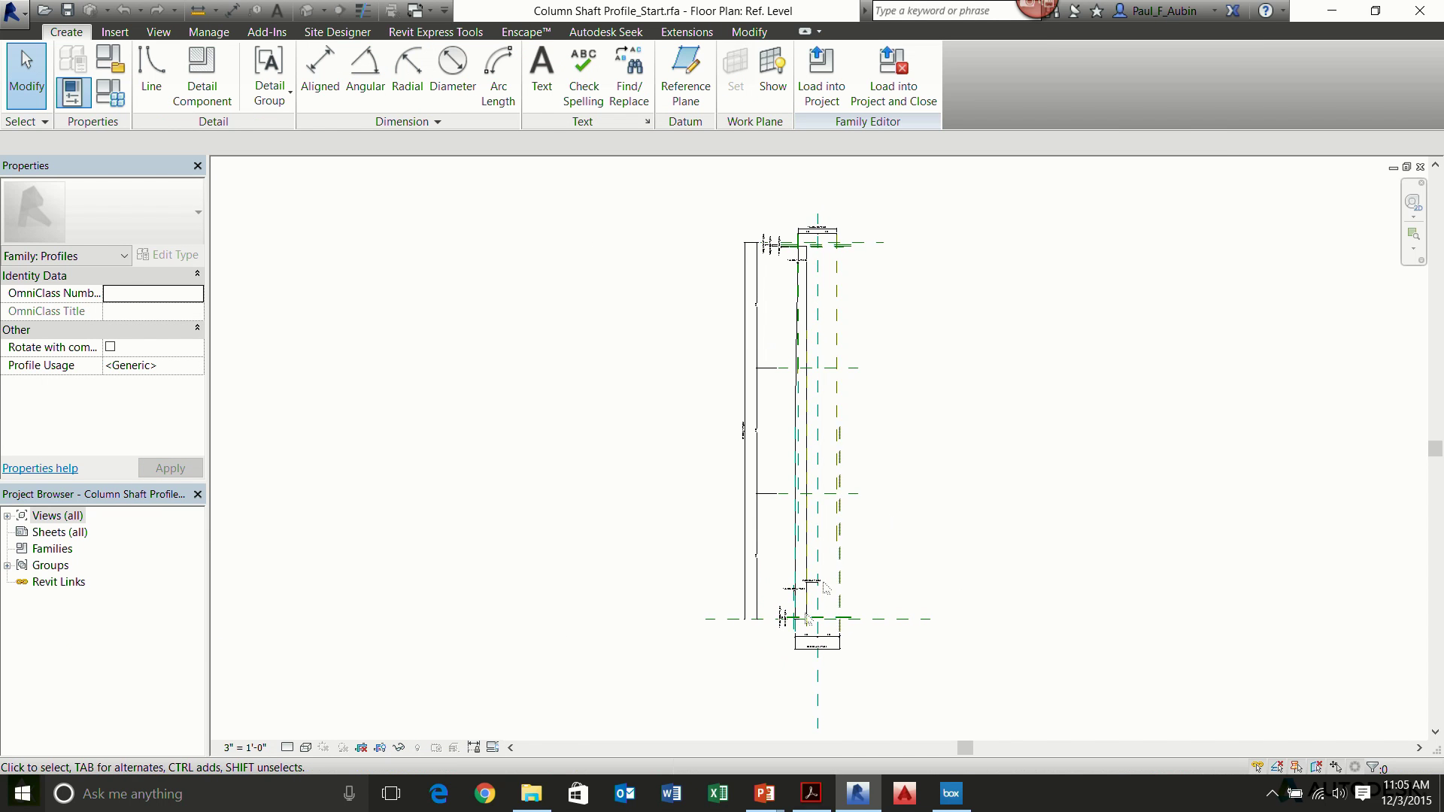
pyautogui.scroll(2, 799, 621)
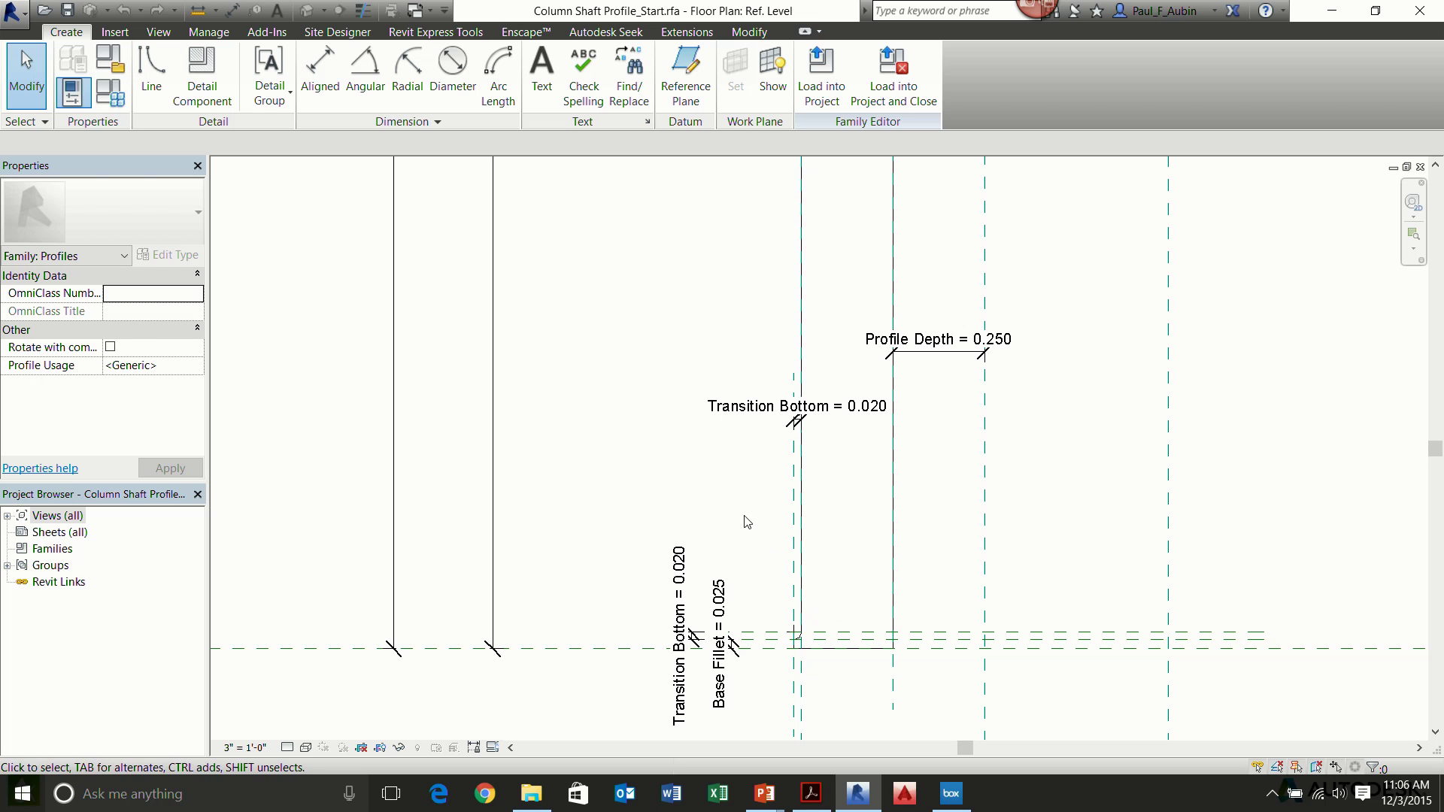
pyautogui.scroll(3, 854, 692)
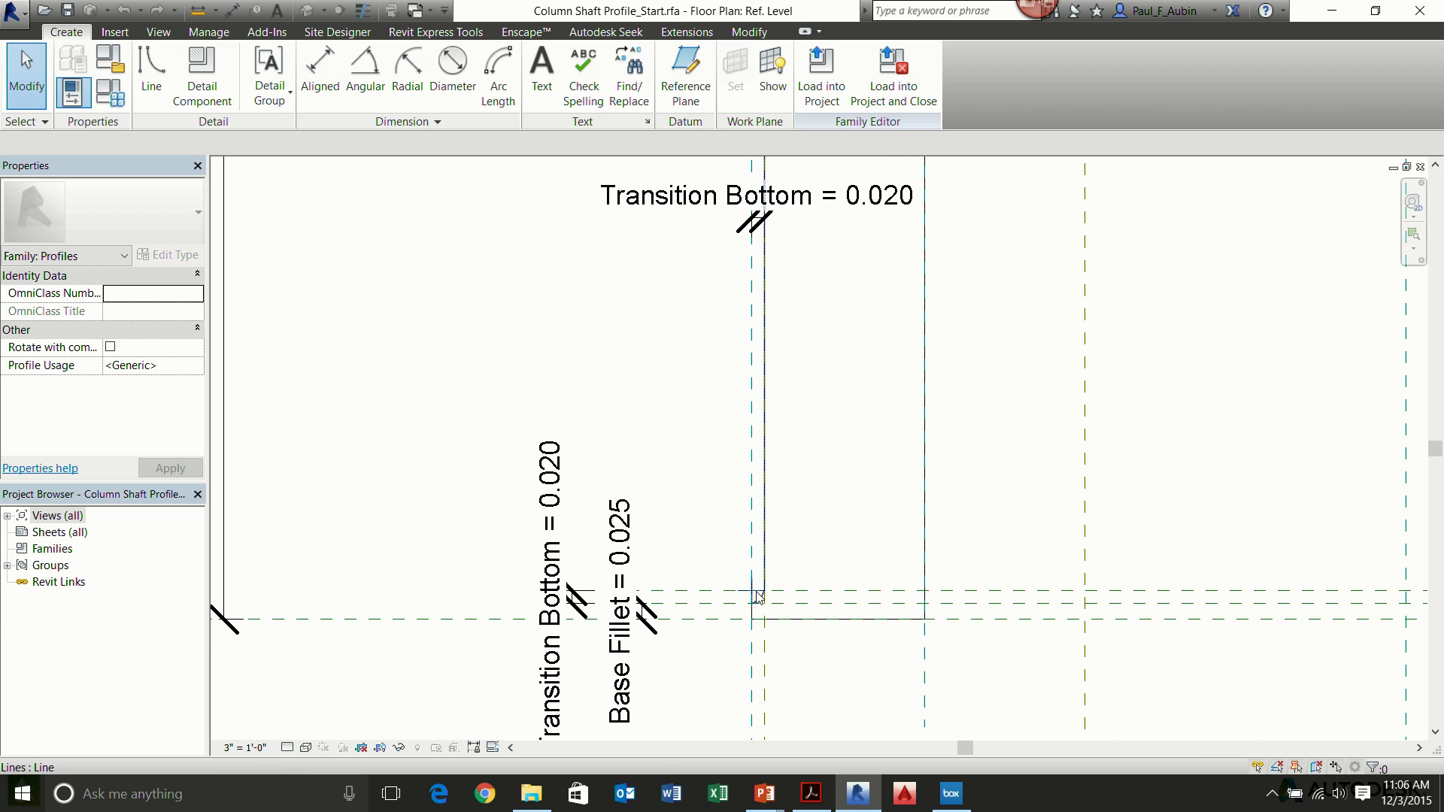
pyautogui.scroll(-3, 767, 639)
pyautogui.moveTo(767, 640); pyautogui.dragTo(848, 363, button='middle')
pyautogui.scroll(-5, 849, 363)
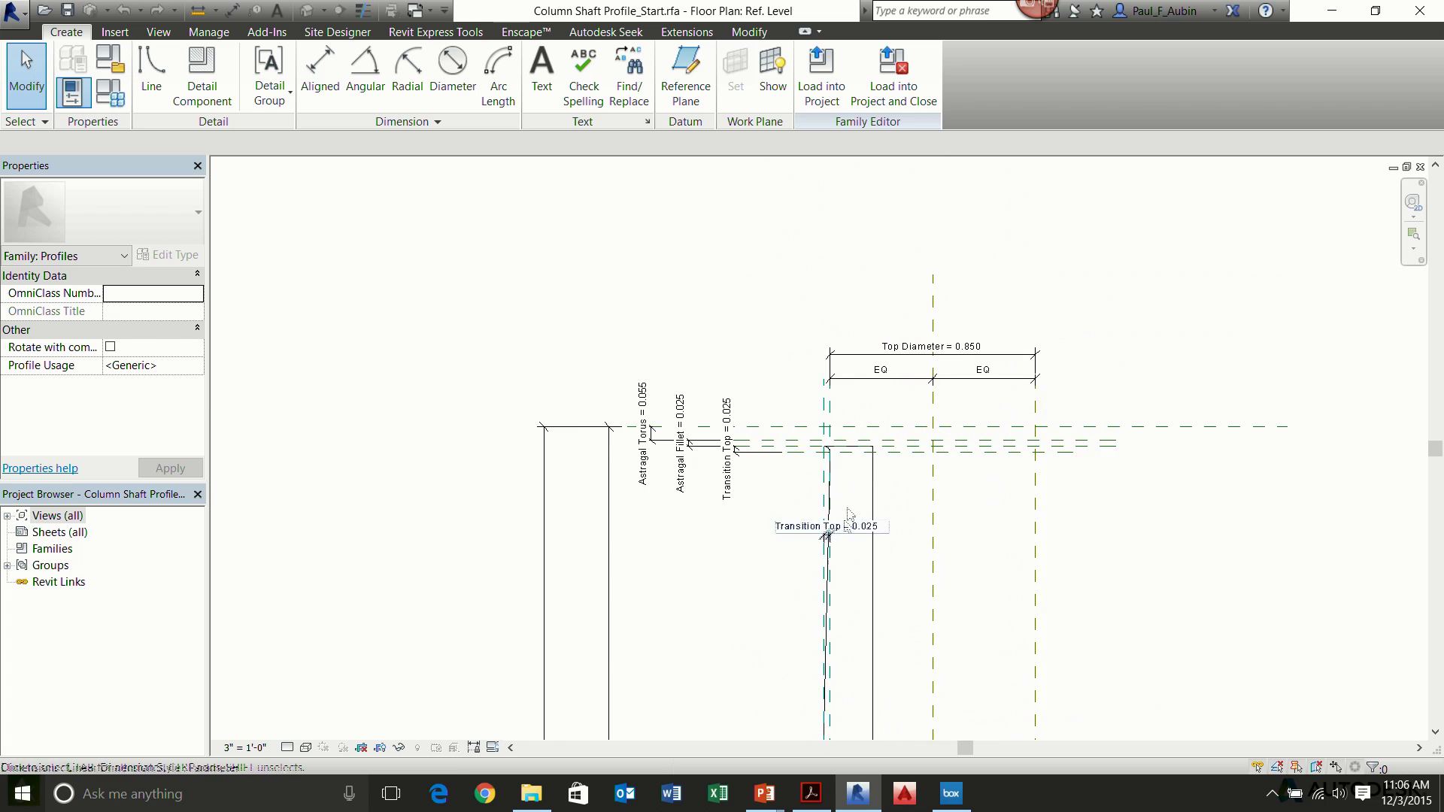
pyautogui.scroll(4, 857, 451)
pyautogui.scroll(-1, 797, 472)
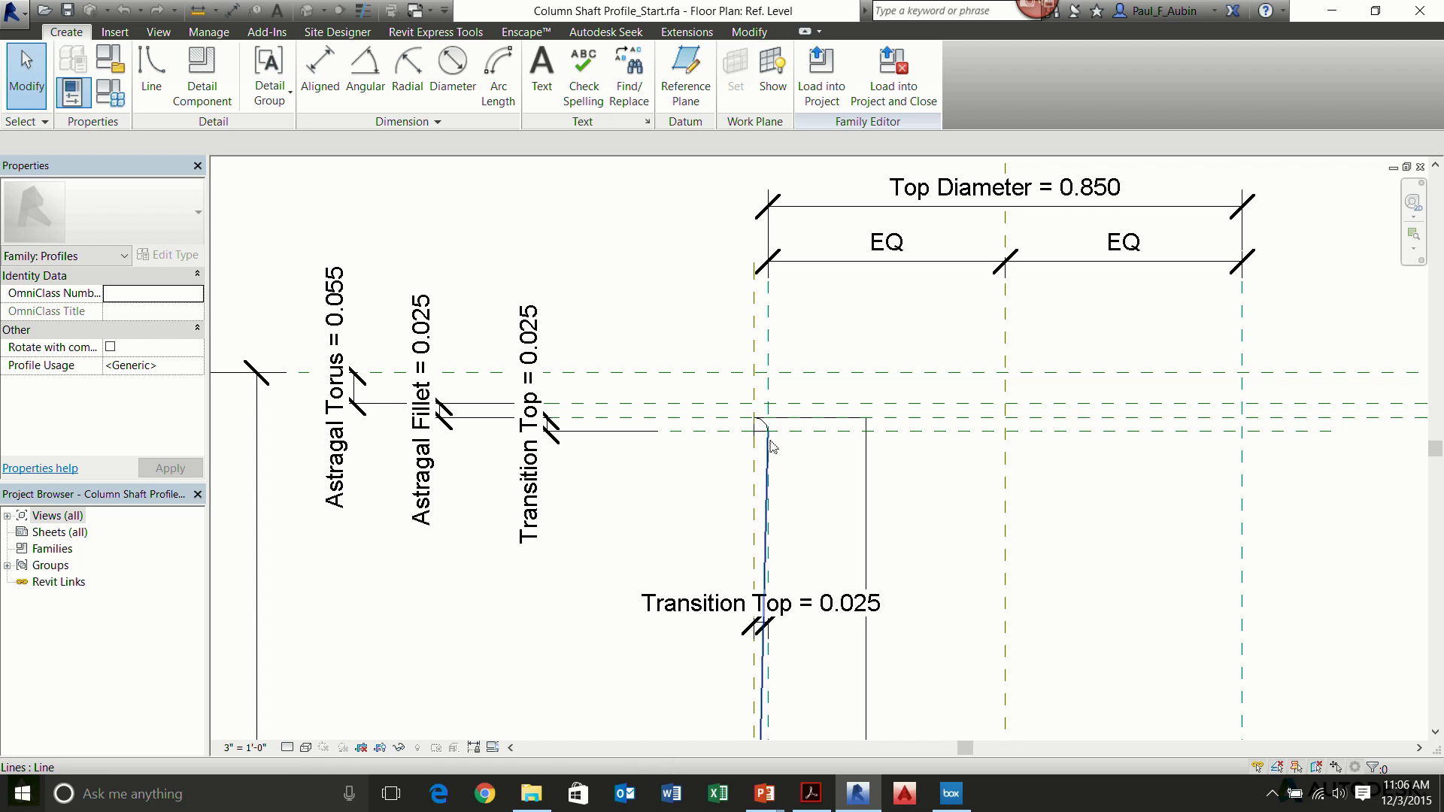
pyautogui.scroll(3, 771, 446)
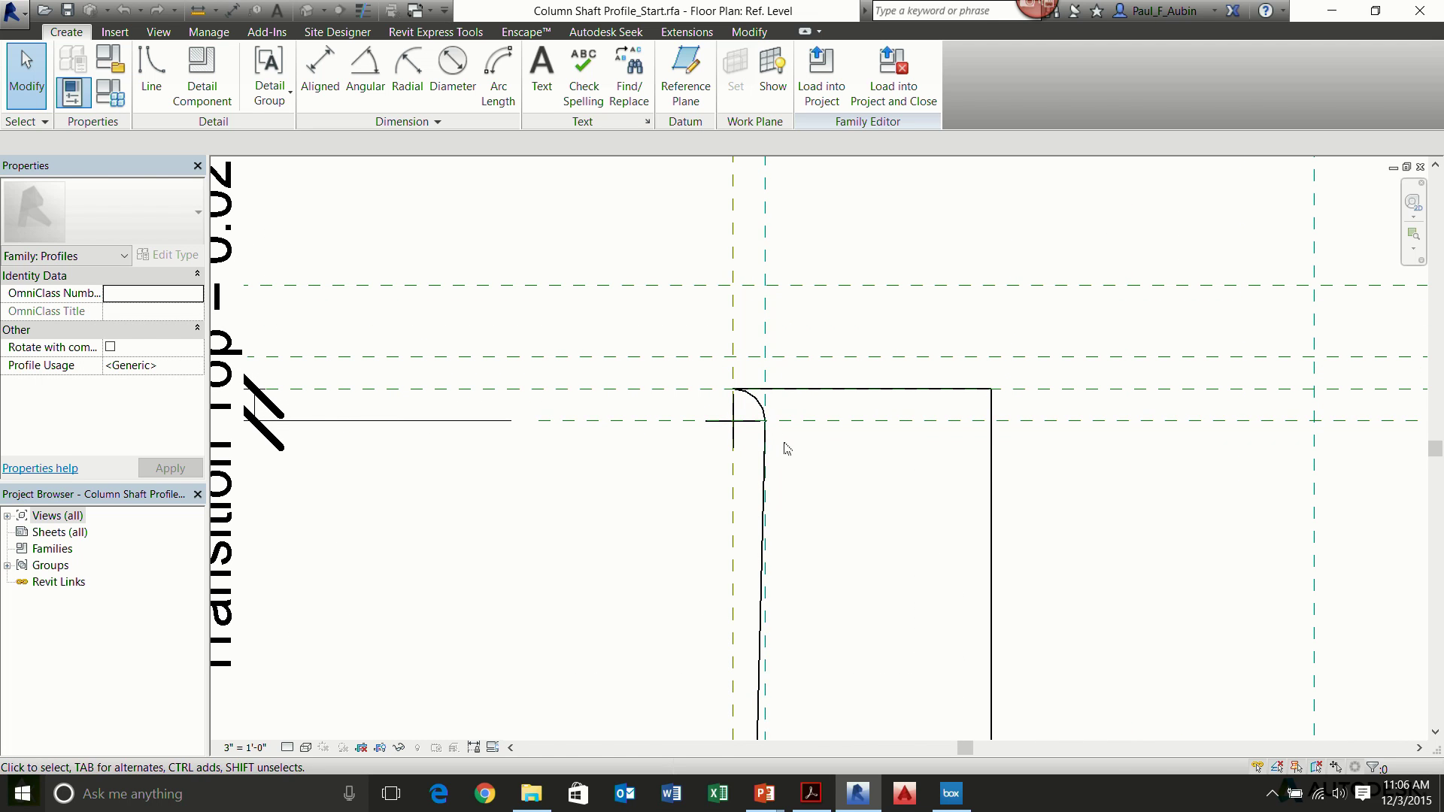
# Select the profile's tapering upper shaft line and examine its extent and locked constraints.
pyautogui.click(764, 467)
pyautogui.scroll(-5, 900, 569)
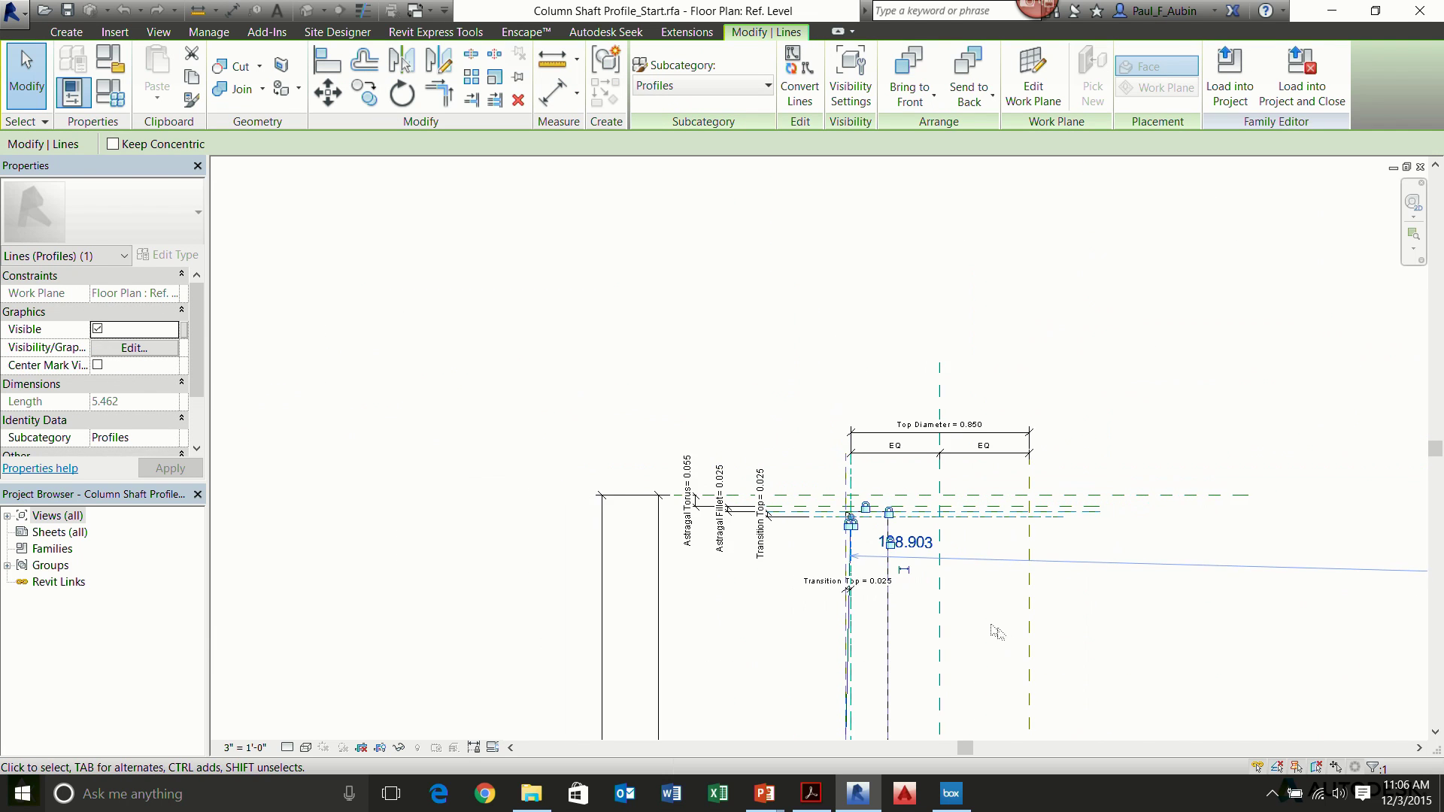
pyautogui.scroll(-3, 996, 631)
pyautogui.moveTo(1015, 646); pyautogui.dragTo(809, 358, button='middle')
pyautogui.scroll(-1, 864, 466)
pyautogui.scroll(-1, 878, 474)
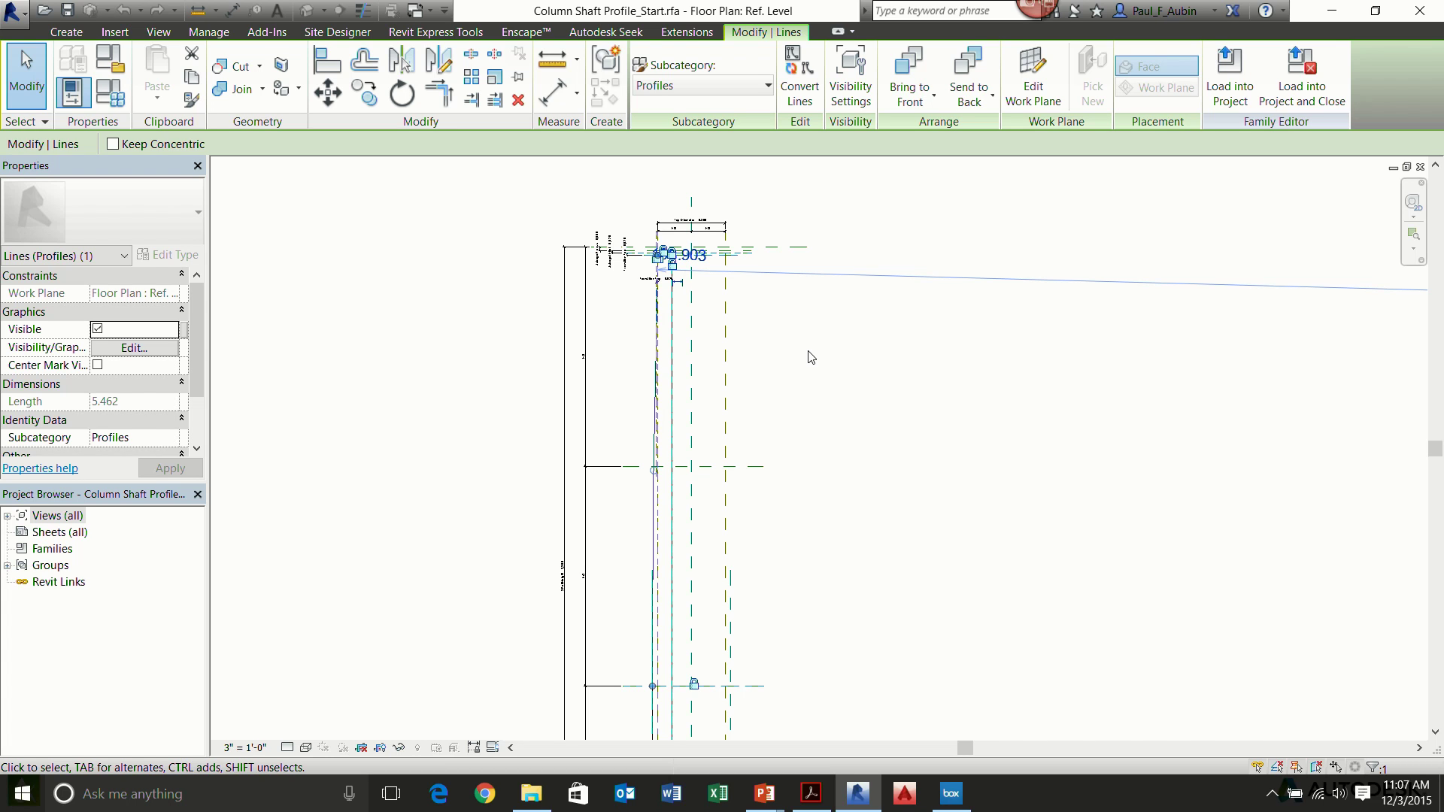
pyautogui.press('Escape')
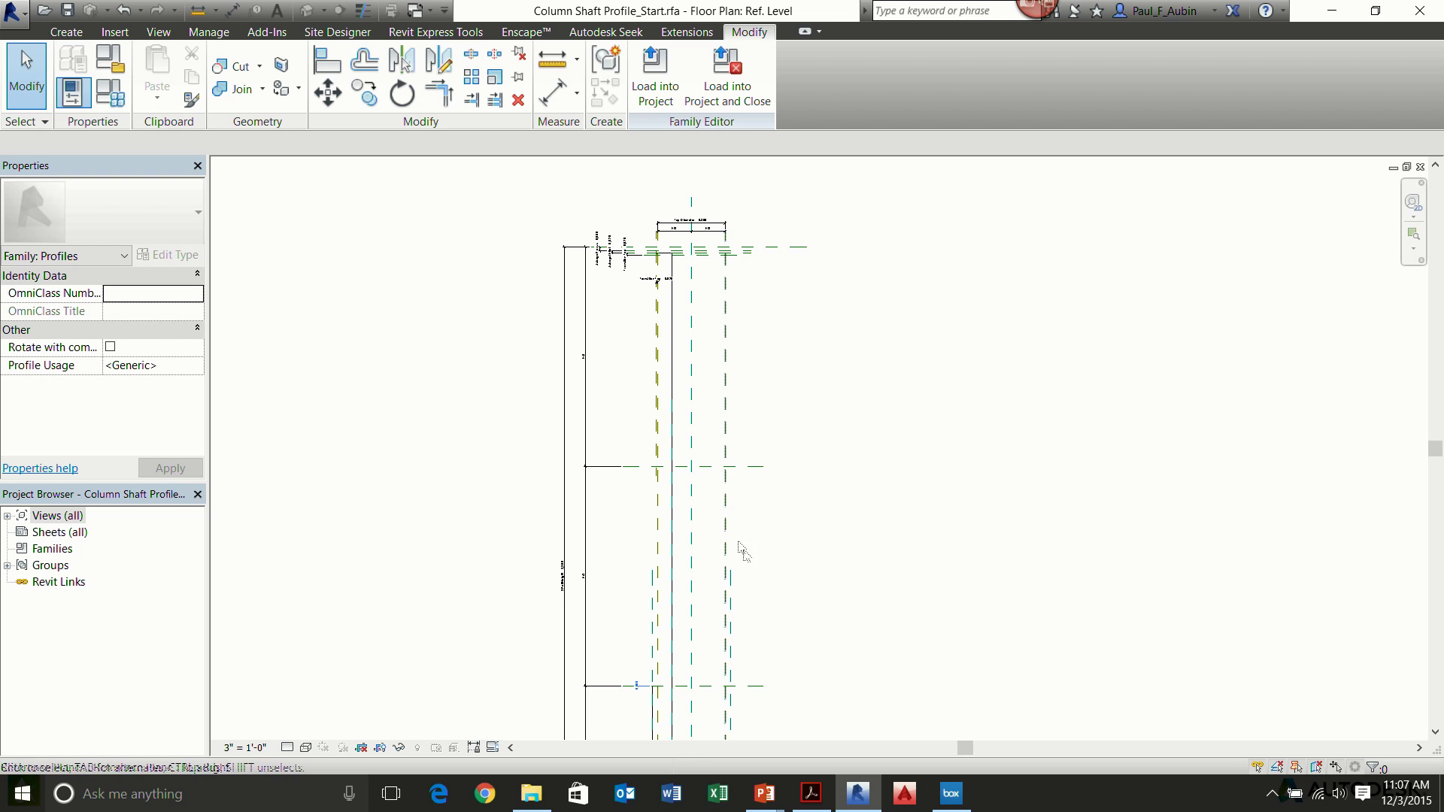
# Copy the Semi Major Axis formula from Ellipse Formulas.txt in the Families - Curves folder and return to the Revit profile family.
pyautogui.click(531, 793)
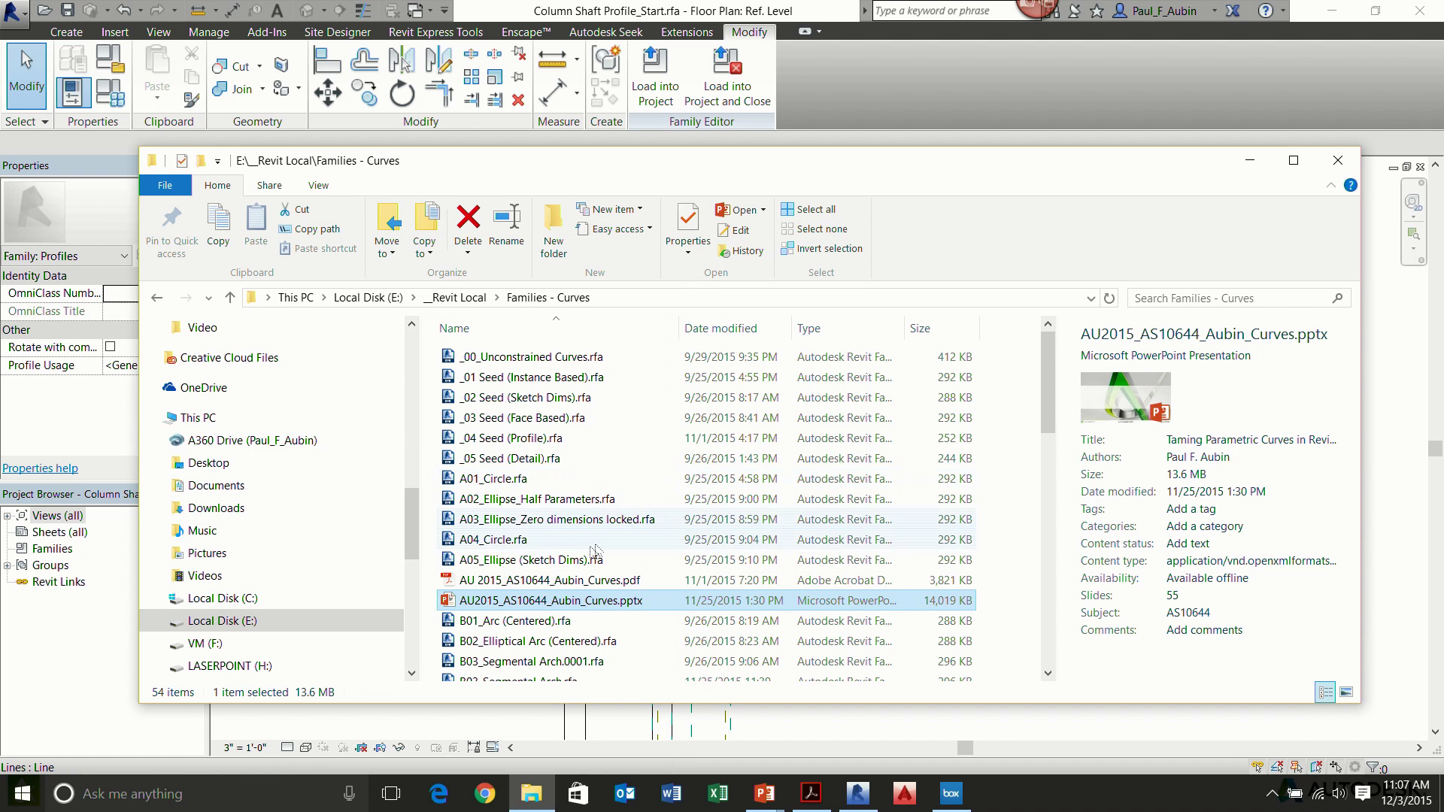
pyautogui.moveTo(1049, 394); pyautogui.dragTo(1063, 556)
pyautogui.doubleClick(497, 509)
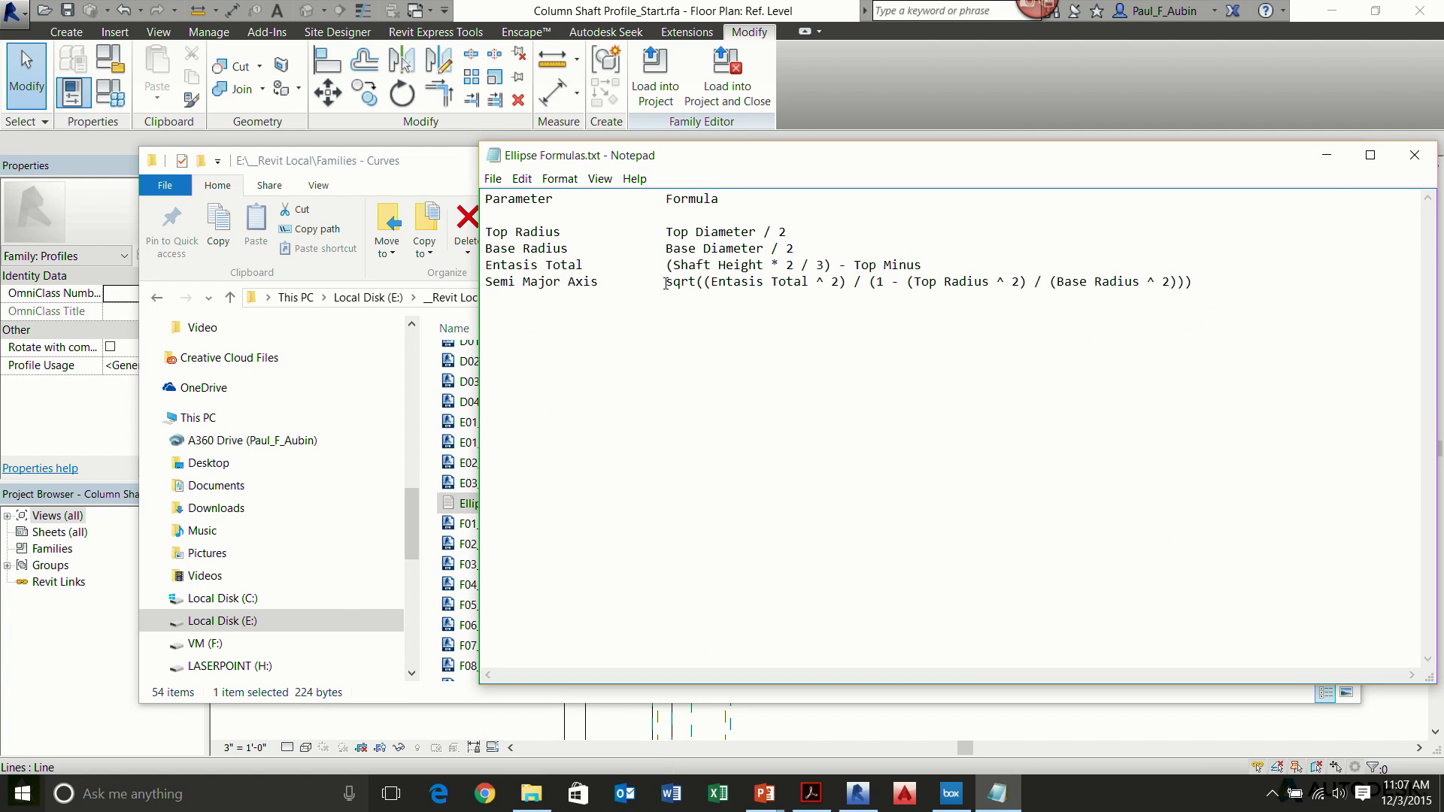
pyautogui.moveTo(666, 281); pyautogui.dragTo(1194, 283)
pyautogui.hotkey('ctrl', 'c')
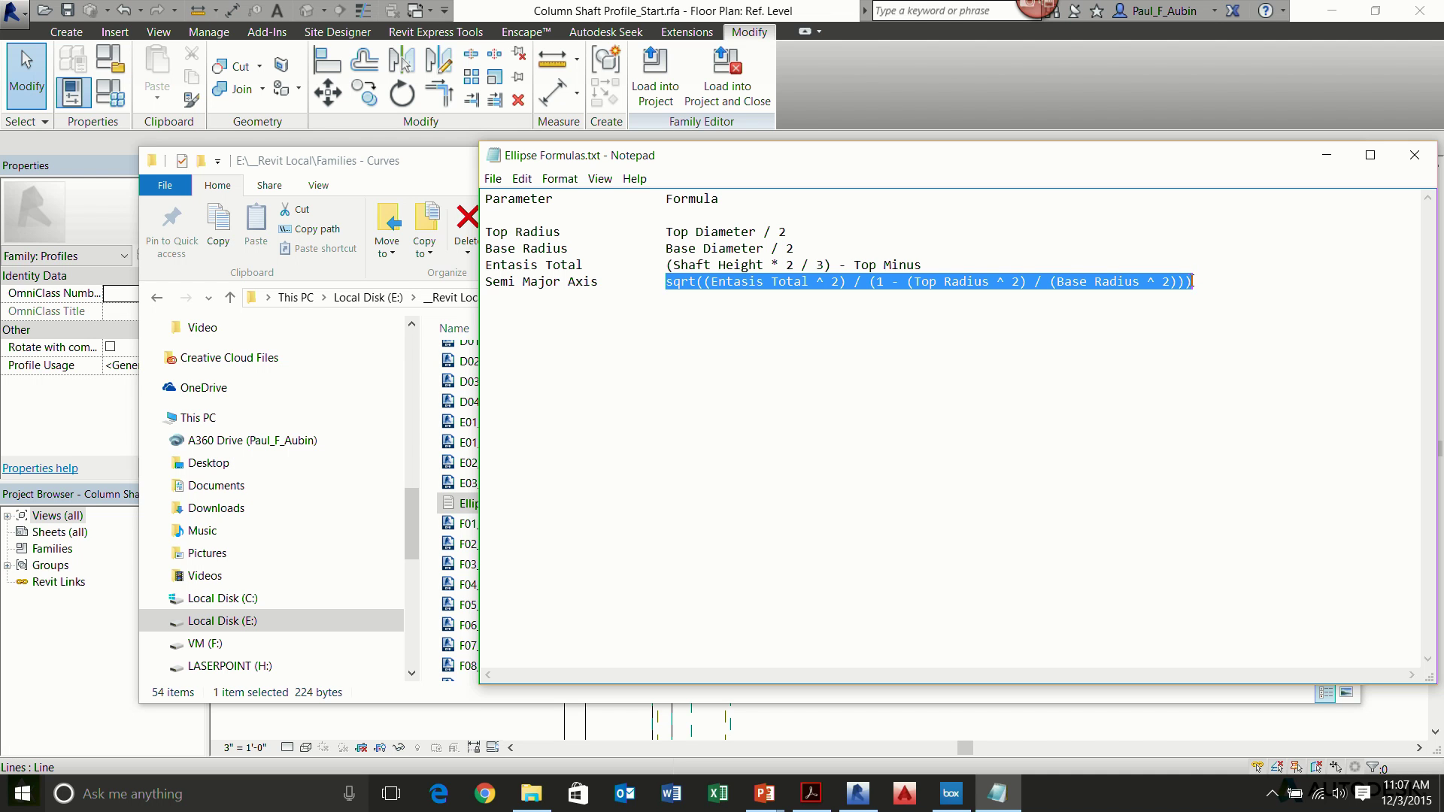
pyautogui.click(1327, 155)
pyautogui.click(1018, 75)
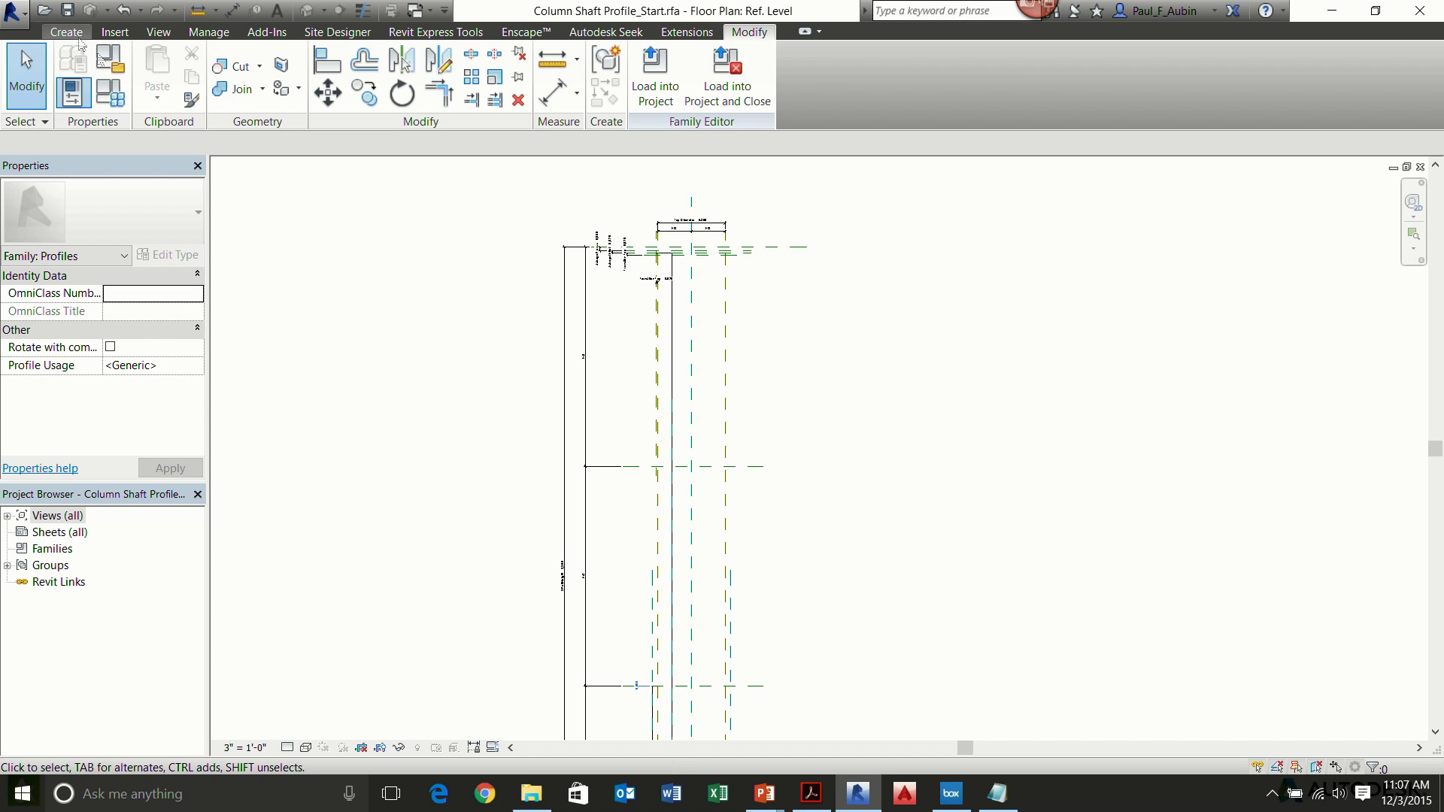
# Draw a horizontal reference plane about 9.02 above the top of the shaft and name it Major Axis.
pyautogui.scroll(-5, 820, 389)
pyautogui.moveTo(779, 298); pyautogui.dragTo(714, 457, button='middle')
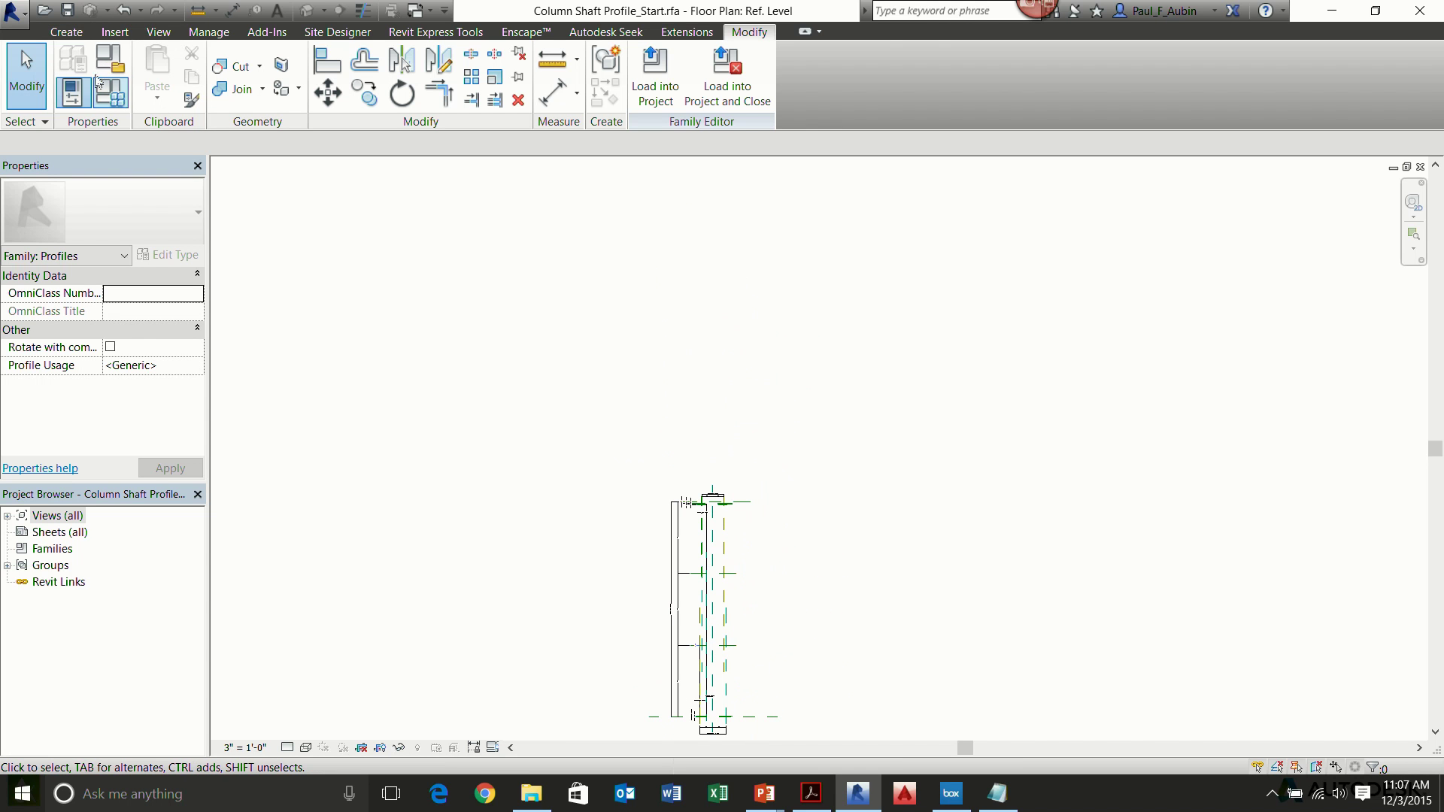
pyautogui.click(66, 32)
pyautogui.click(686, 68)
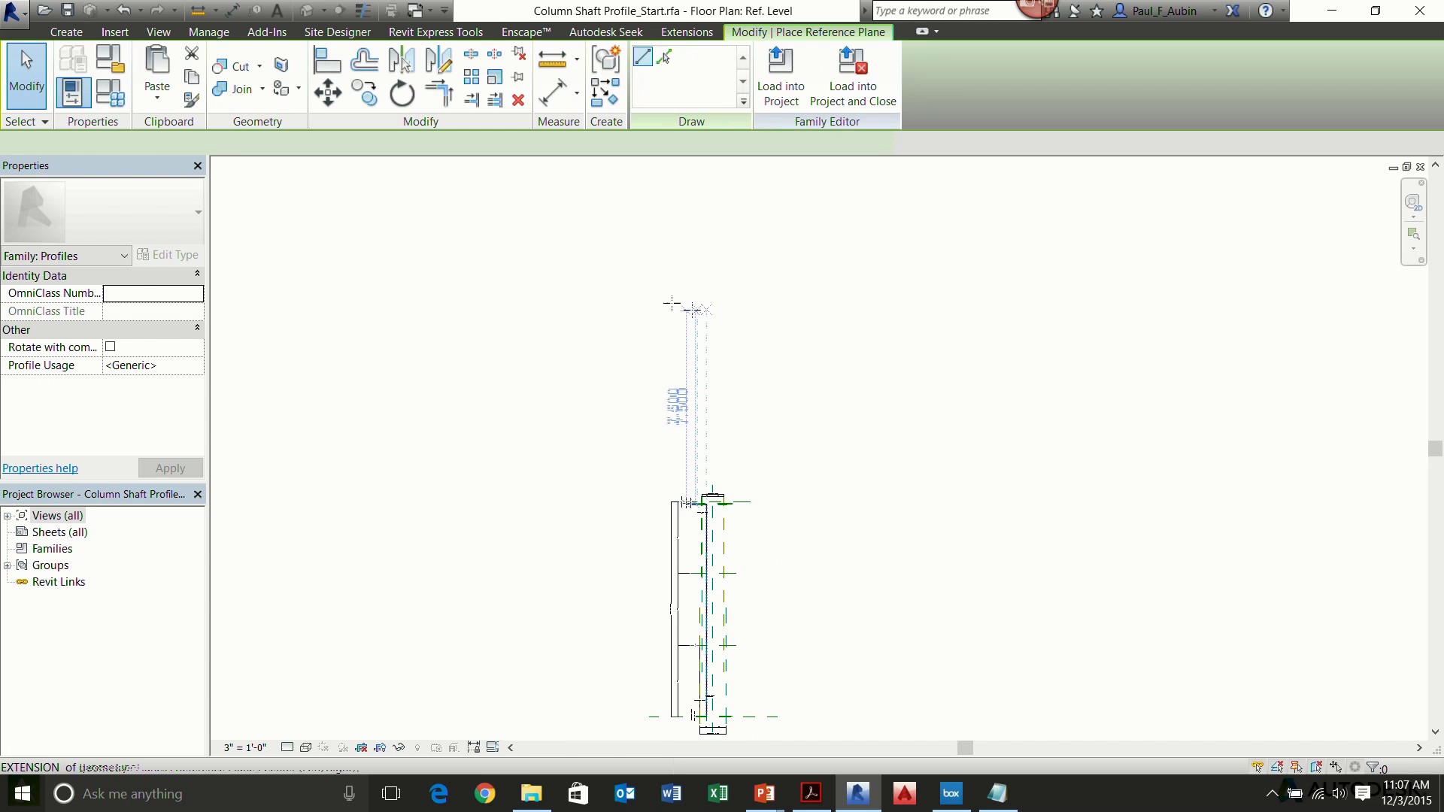
pyautogui.click(617, 271)
pyautogui.click(774, 270)
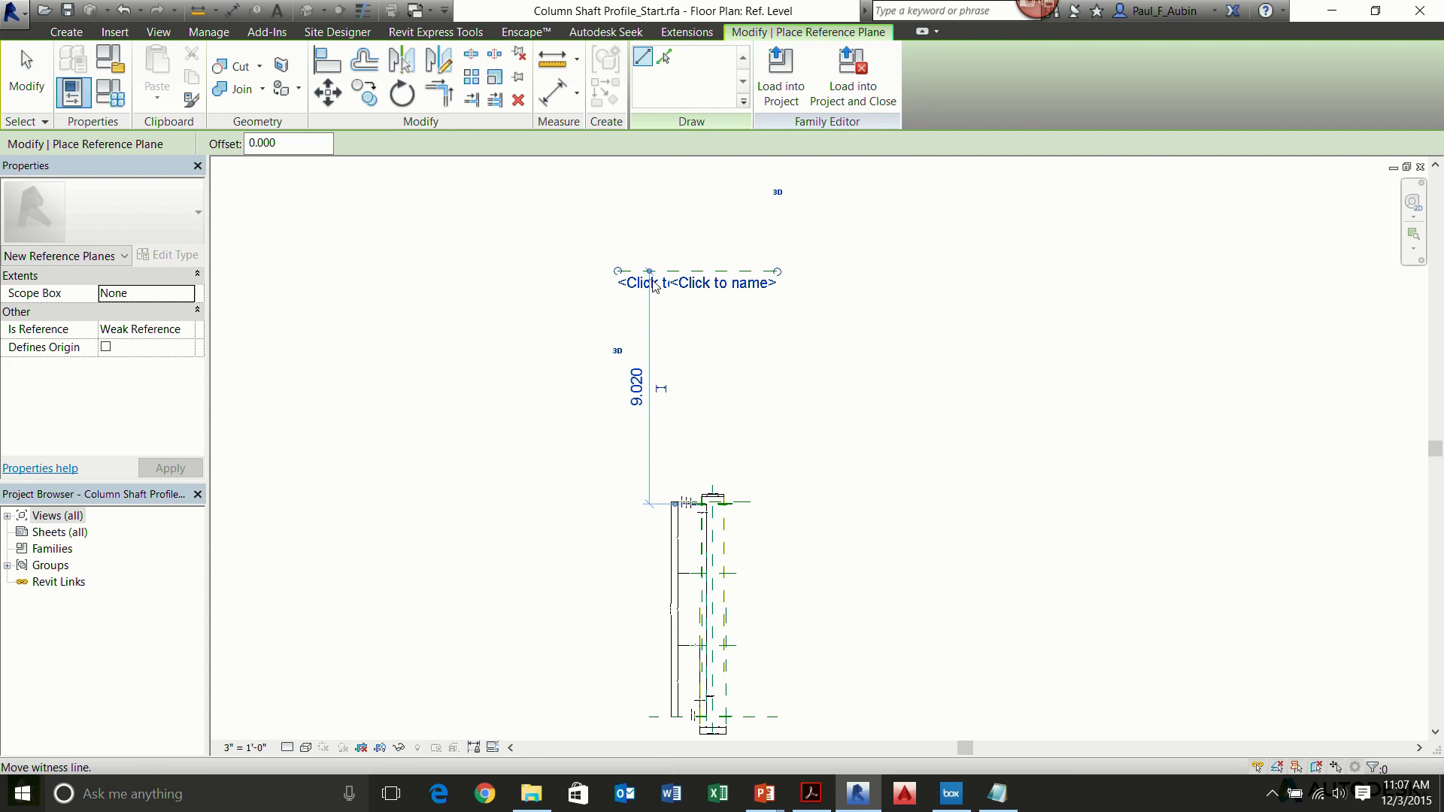
pyautogui.click(701, 287)
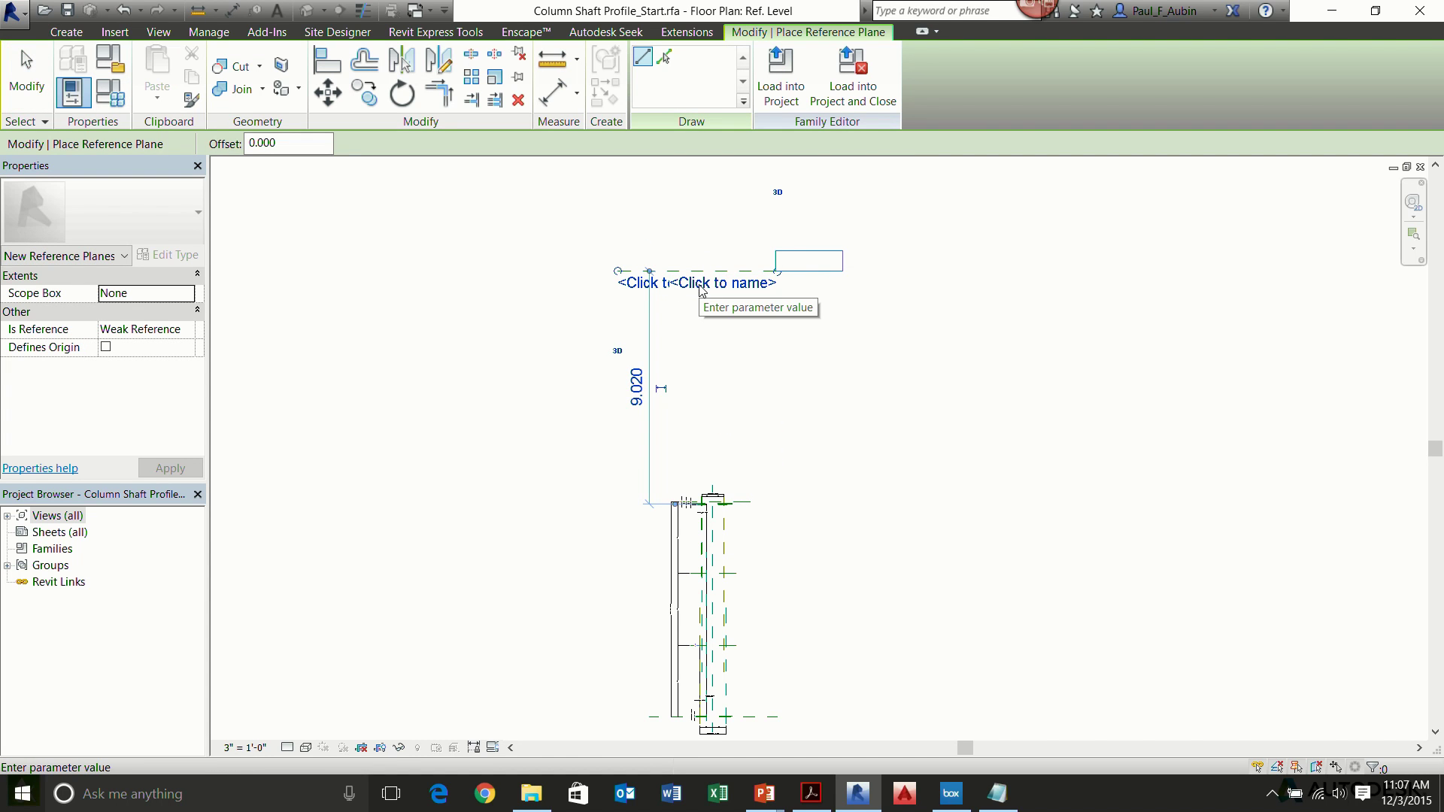
pyautogui.write('Major A')
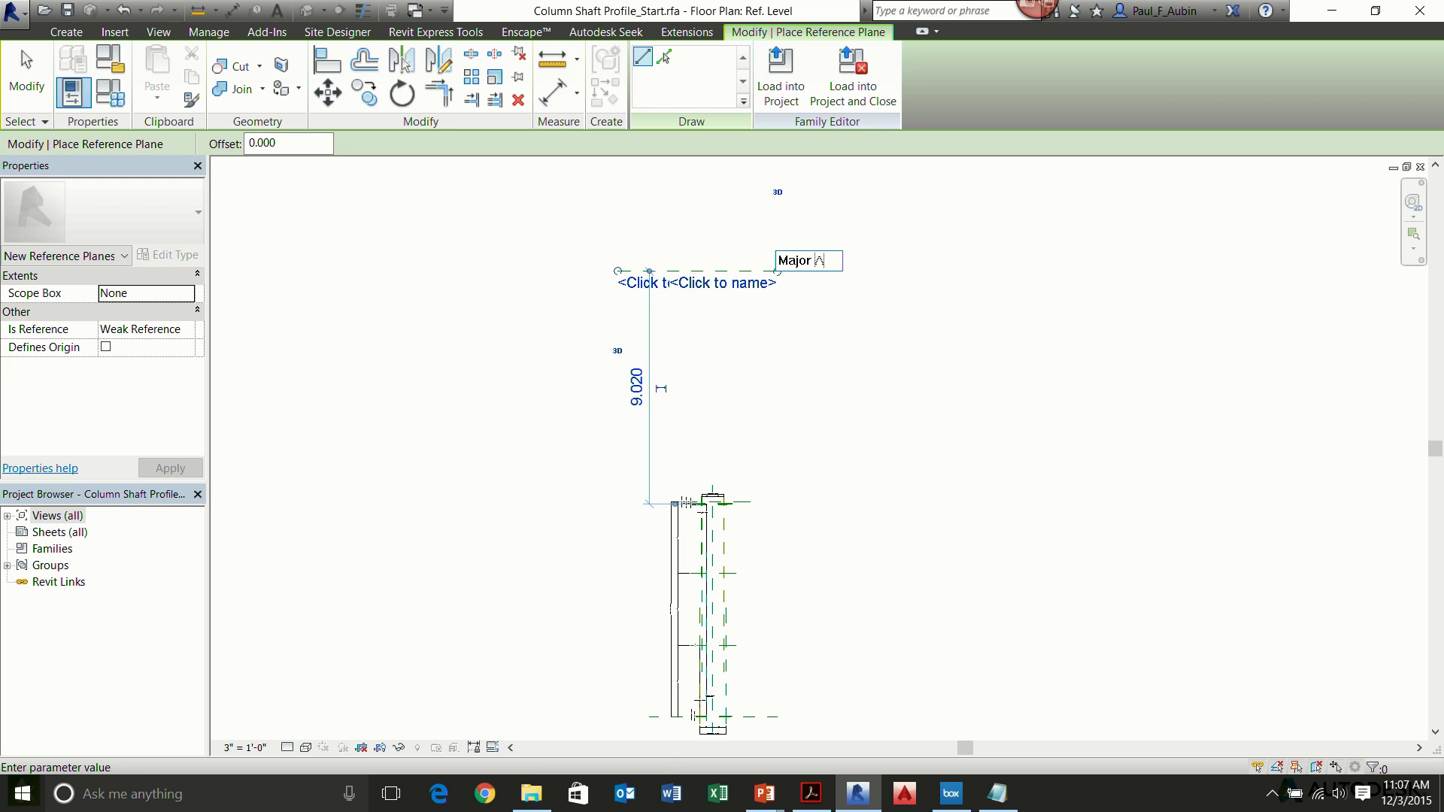
pyautogui.write('xis')
pyautogui.press('Return')
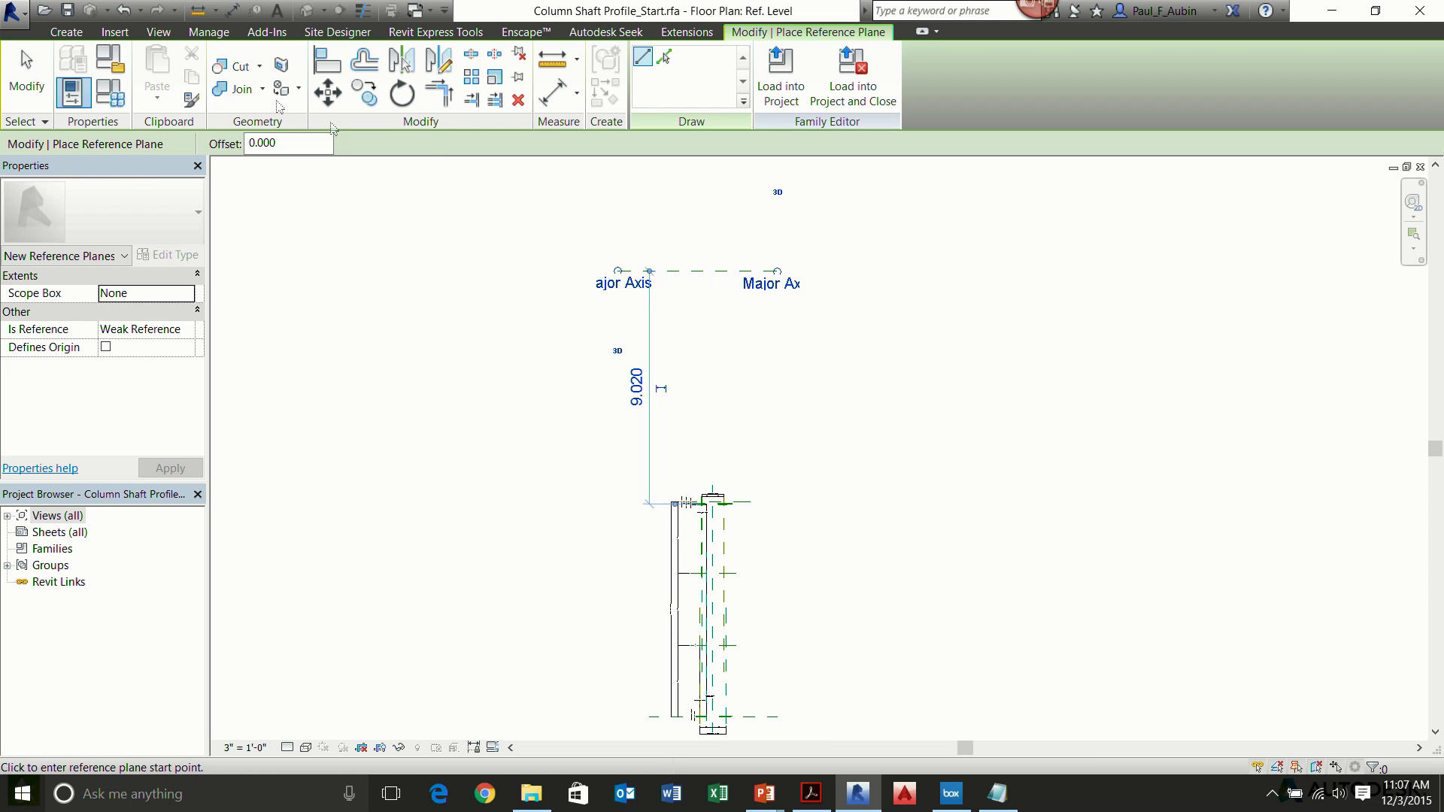
pyautogui.click(39, 77)
# Add an aligned dimension between the Major Axis plane and the reference plane one third up the shaft.
pyautogui.click(557, 93)
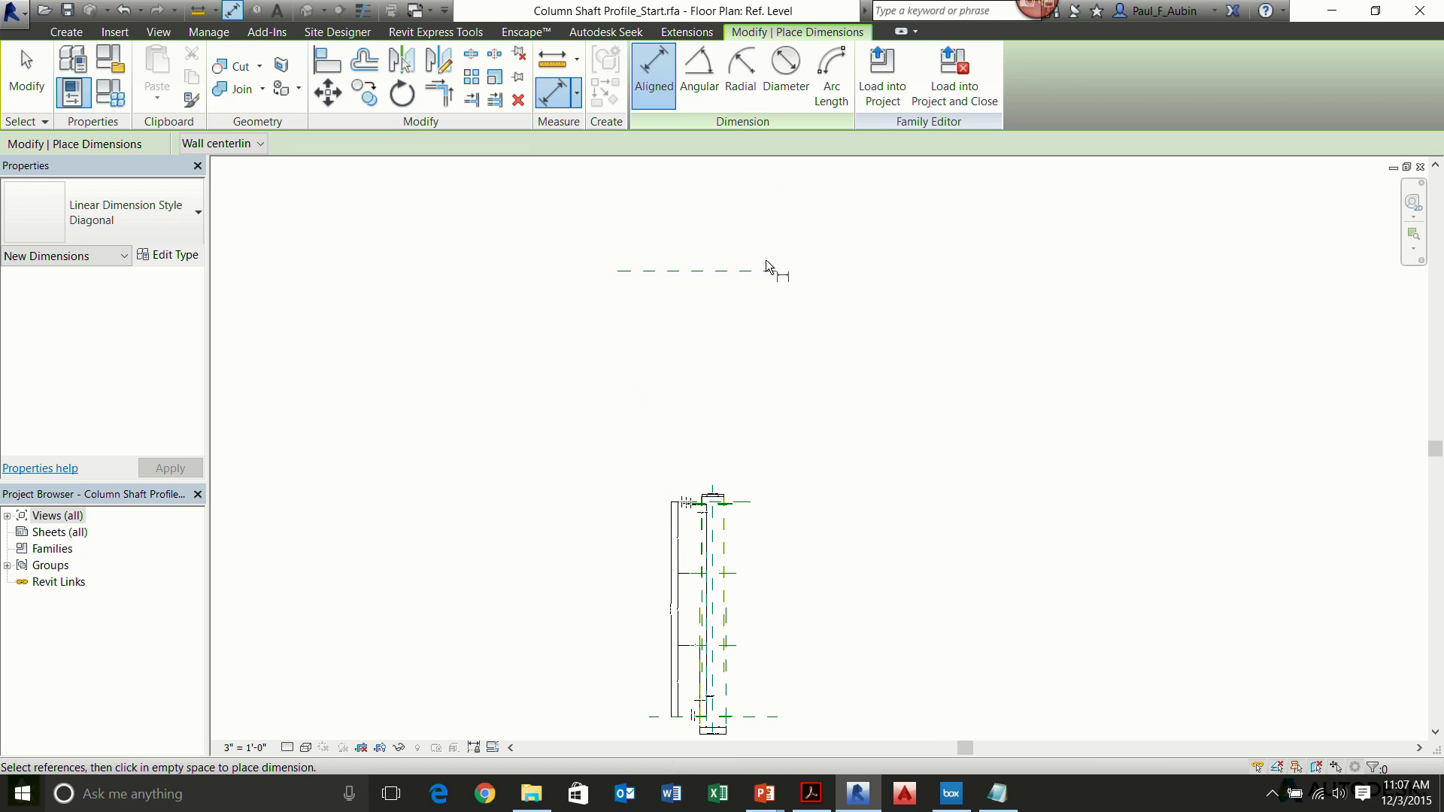
pyautogui.click(756, 272)
pyautogui.scroll(3, 898, 354)
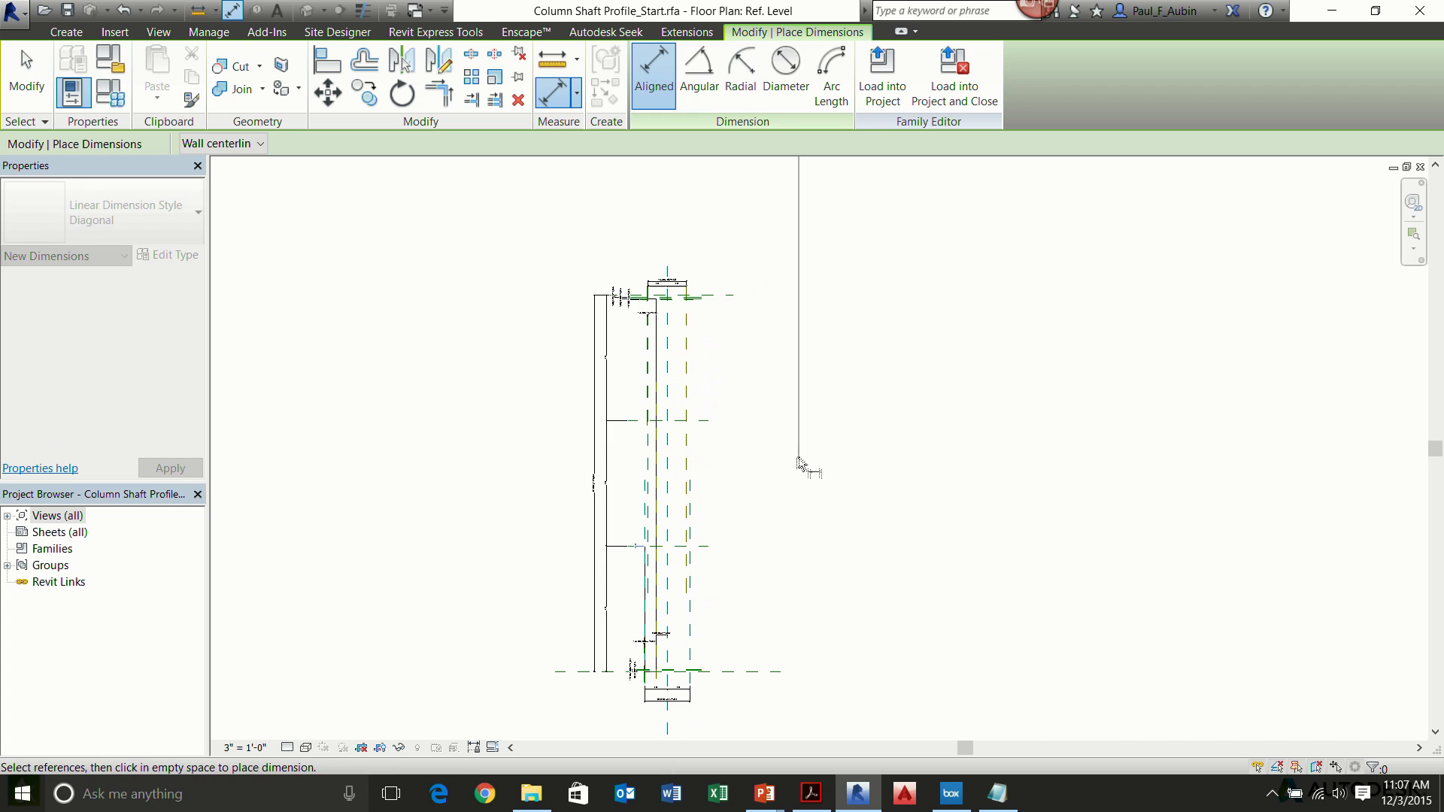
pyautogui.click(716, 548)
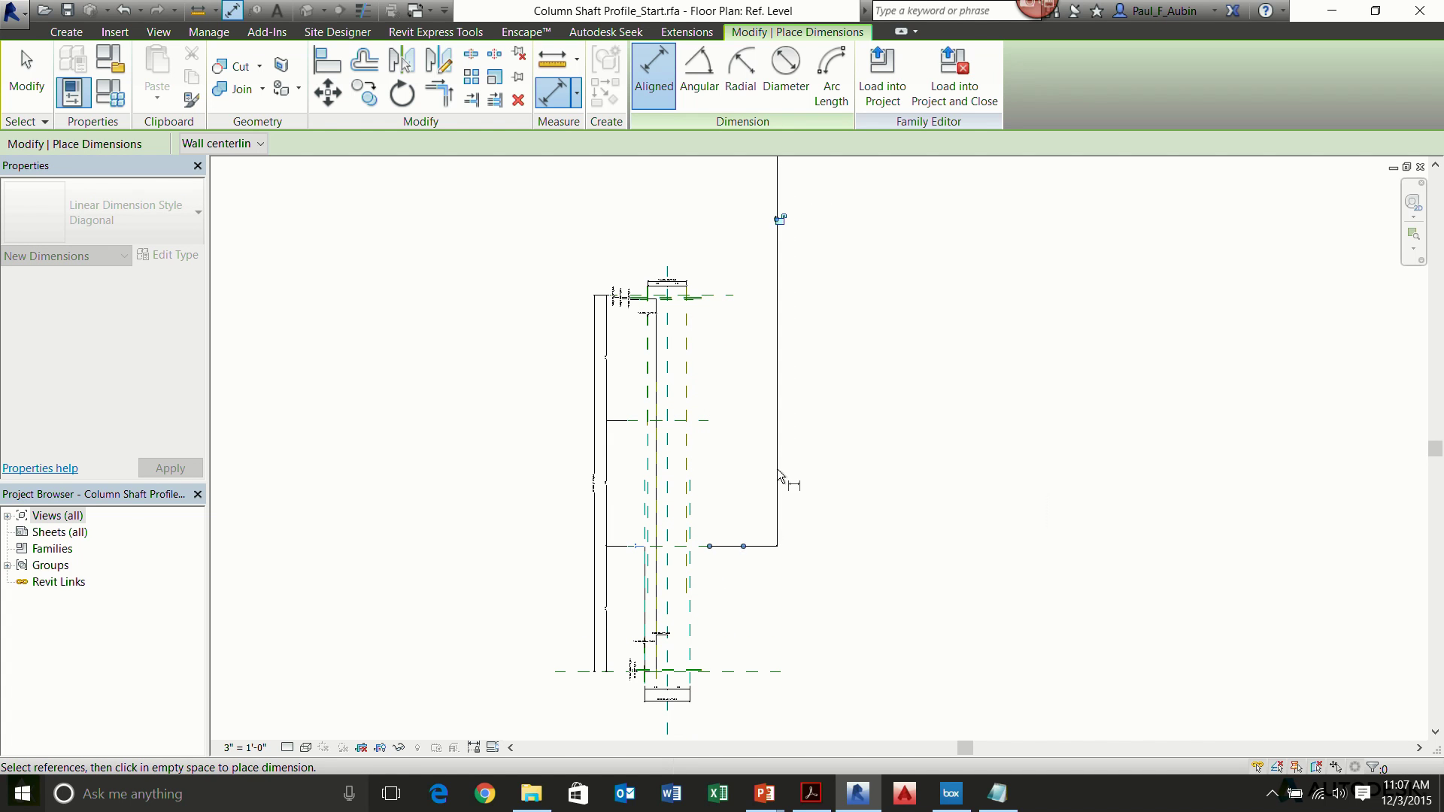
pyautogui.click(26, 71)
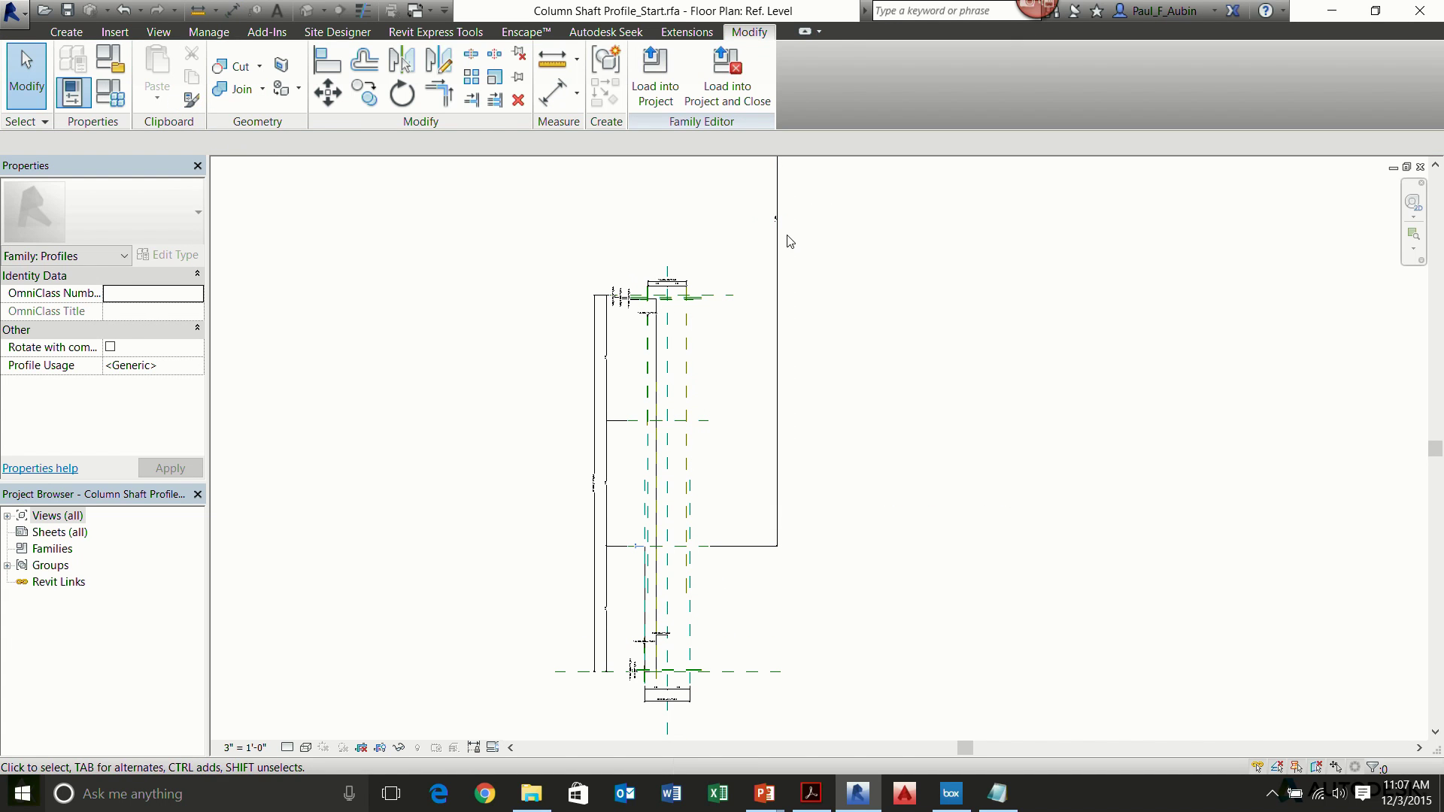
# Label the new vertical dimension with the existing Semi Major Axis parameter.
pyautogui.click(392, 144)
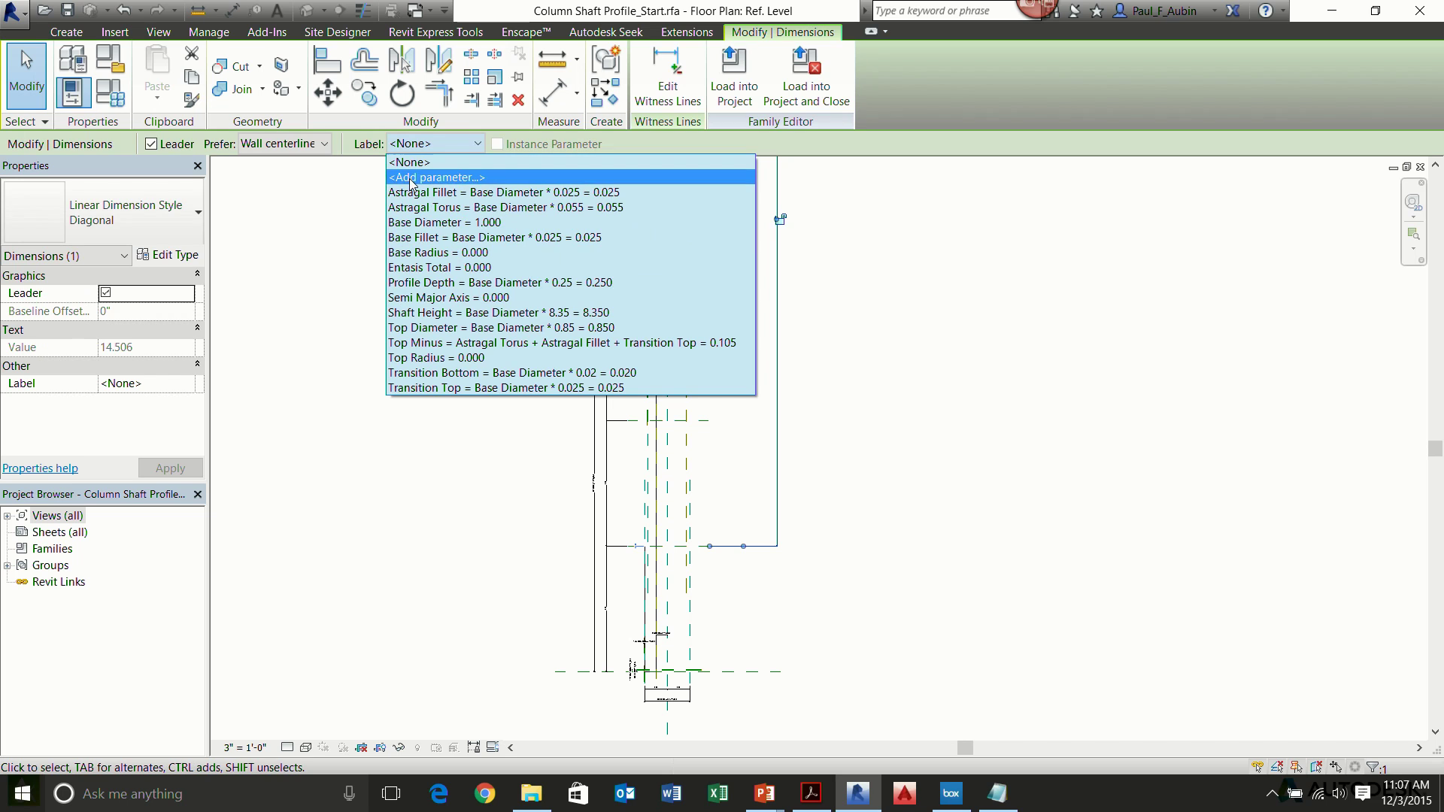
pyautogui.click(434, 299)
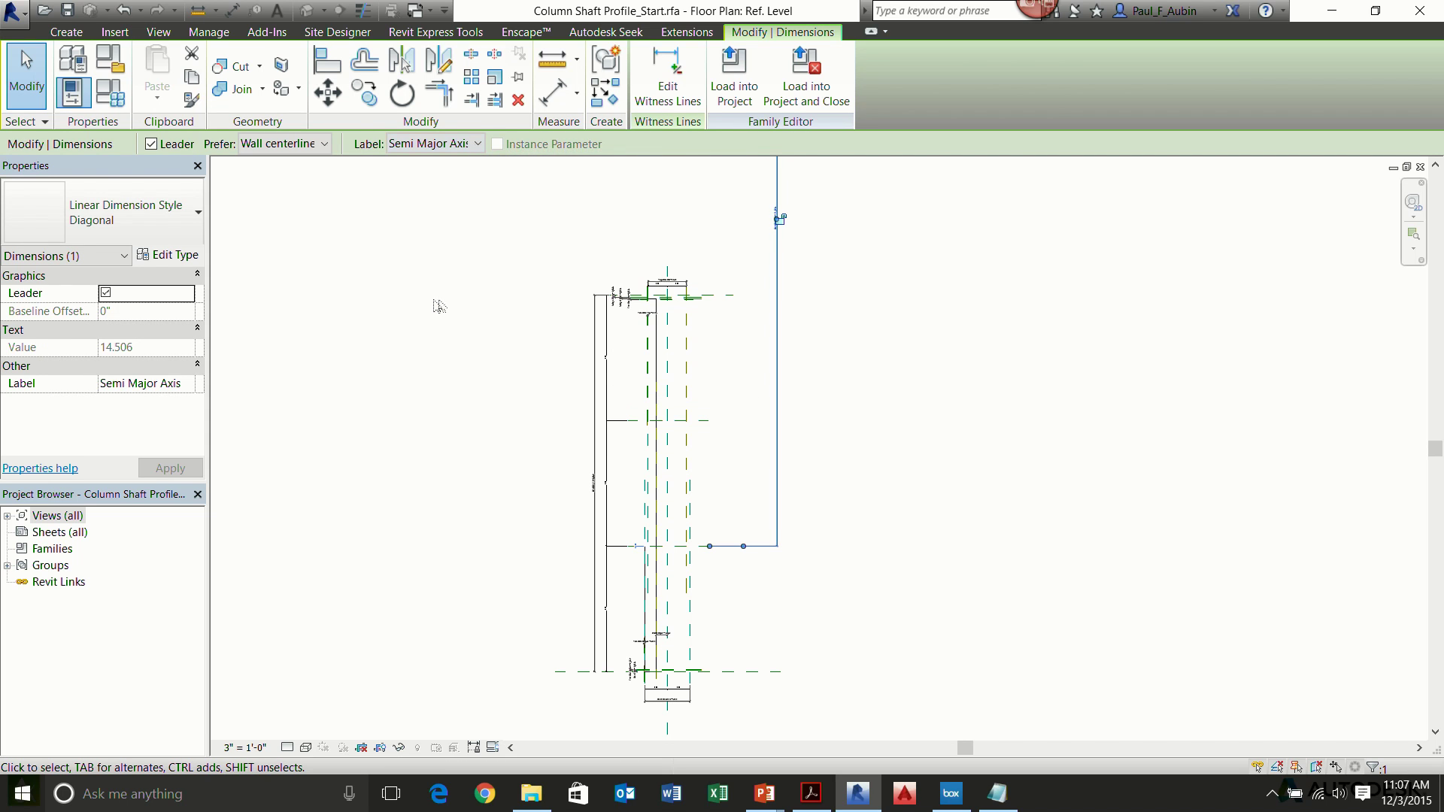
pyautogui.click(809, 248)
pyautogui.scroll(3, 754, 215)
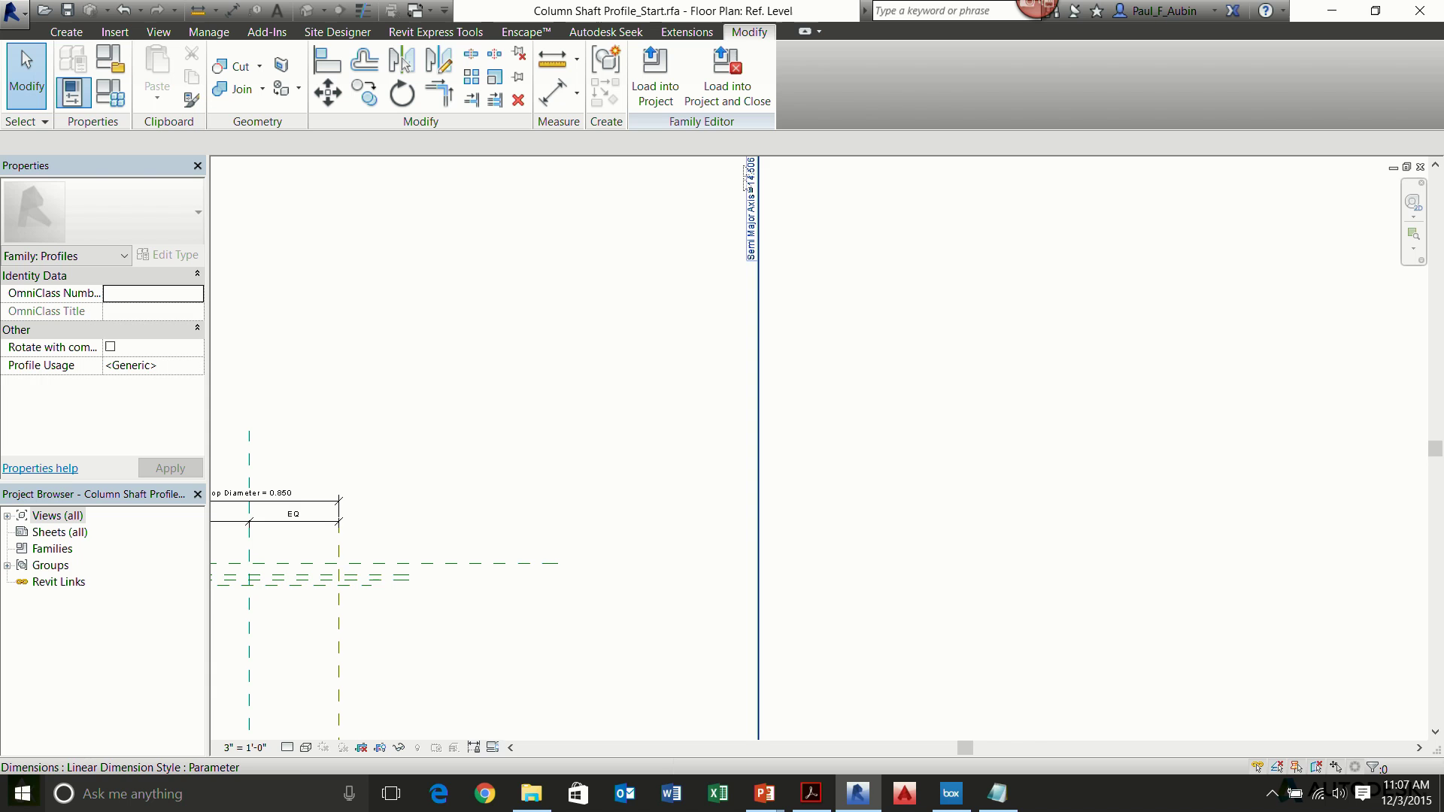
# Open the Family Types parameters of the profile family.
pyautogui.scroll(-5, 729, 229)
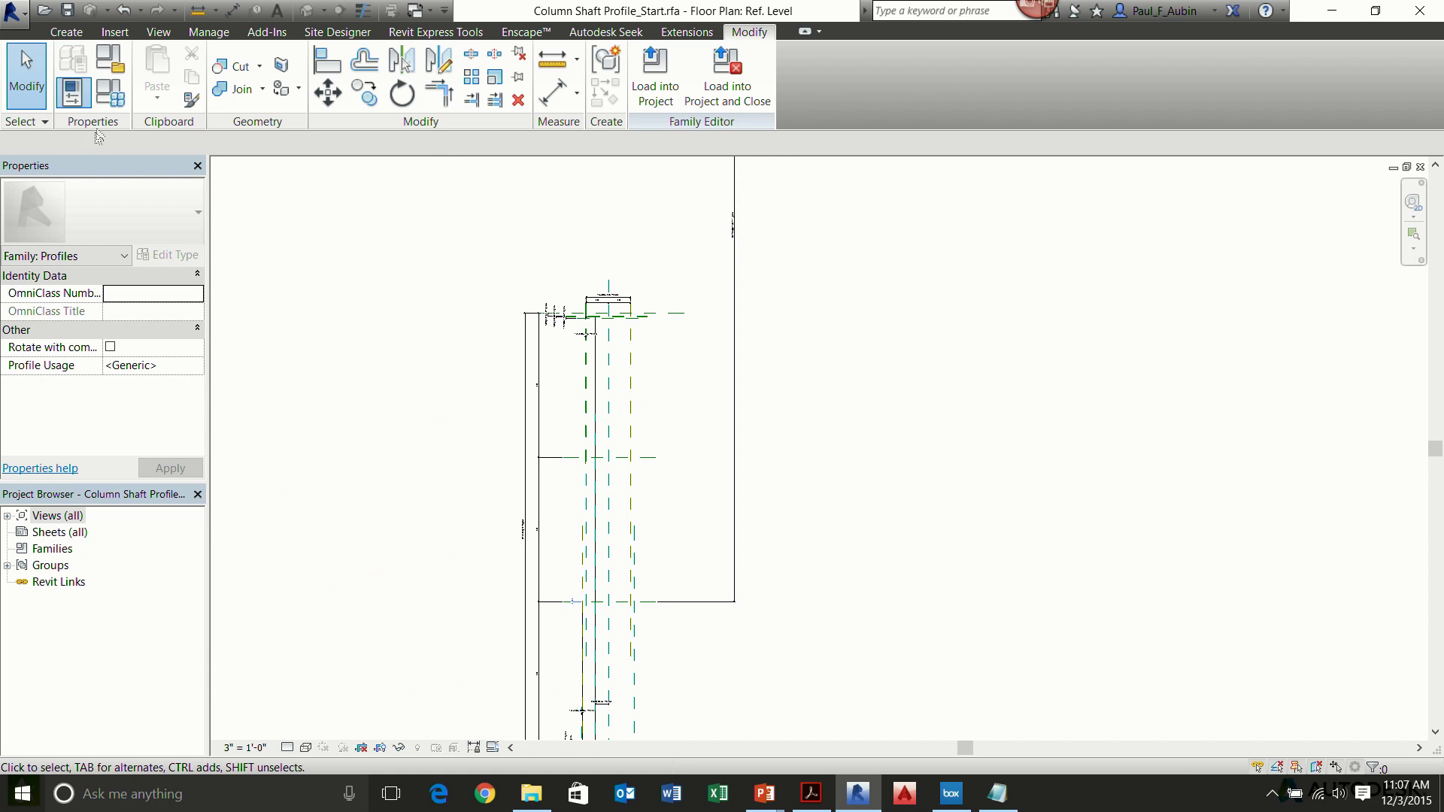
pyautogui.click(112, 94)
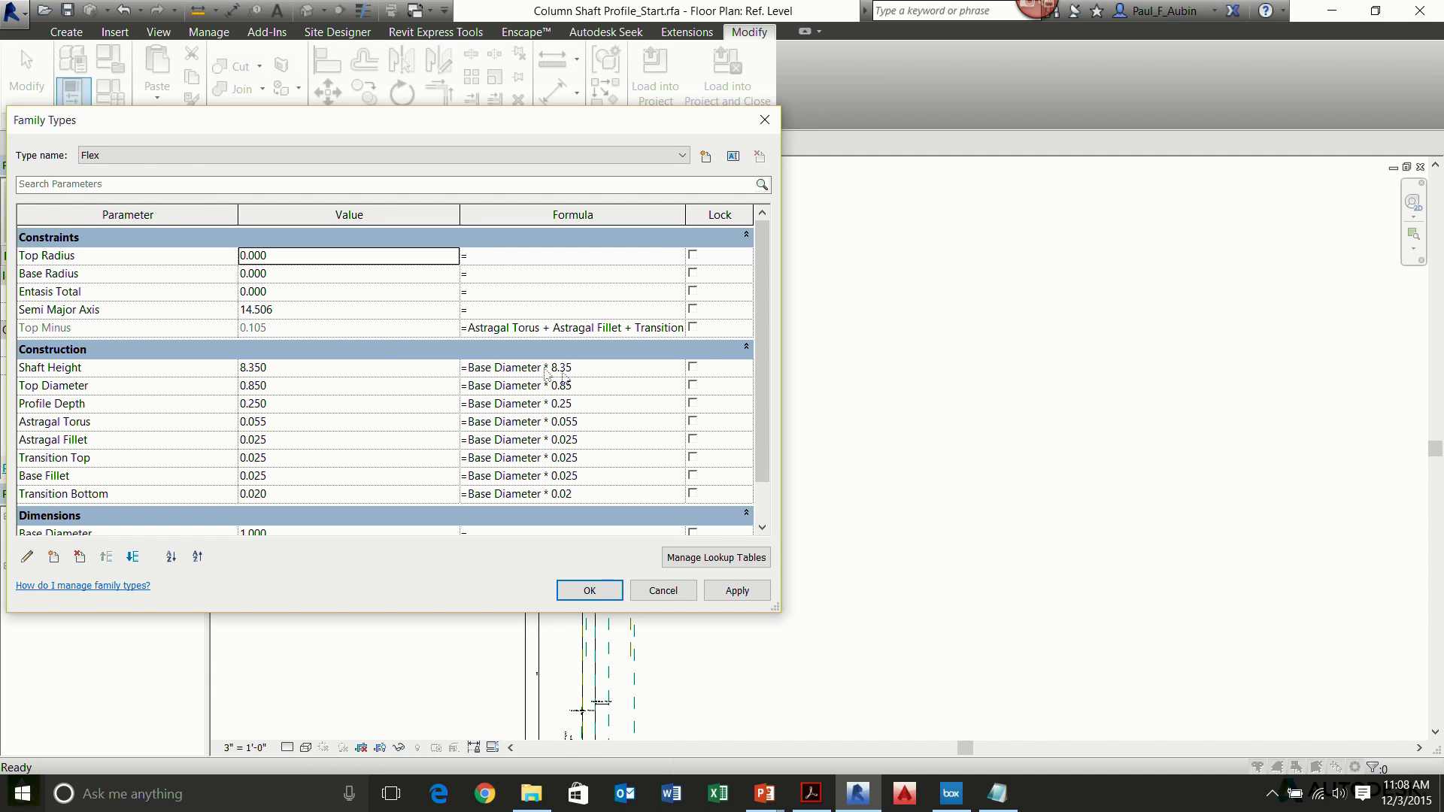
# Try to apply the copied square-root formula to the Semi Major Axis parameter, and clear it again.
pyautogui.moveTo(160, 256)
pyautogui.click(488, 311)
pyautogui.write('/ (1 - (Top Radius ^ 2) / (Base Radius ^ 2)))')
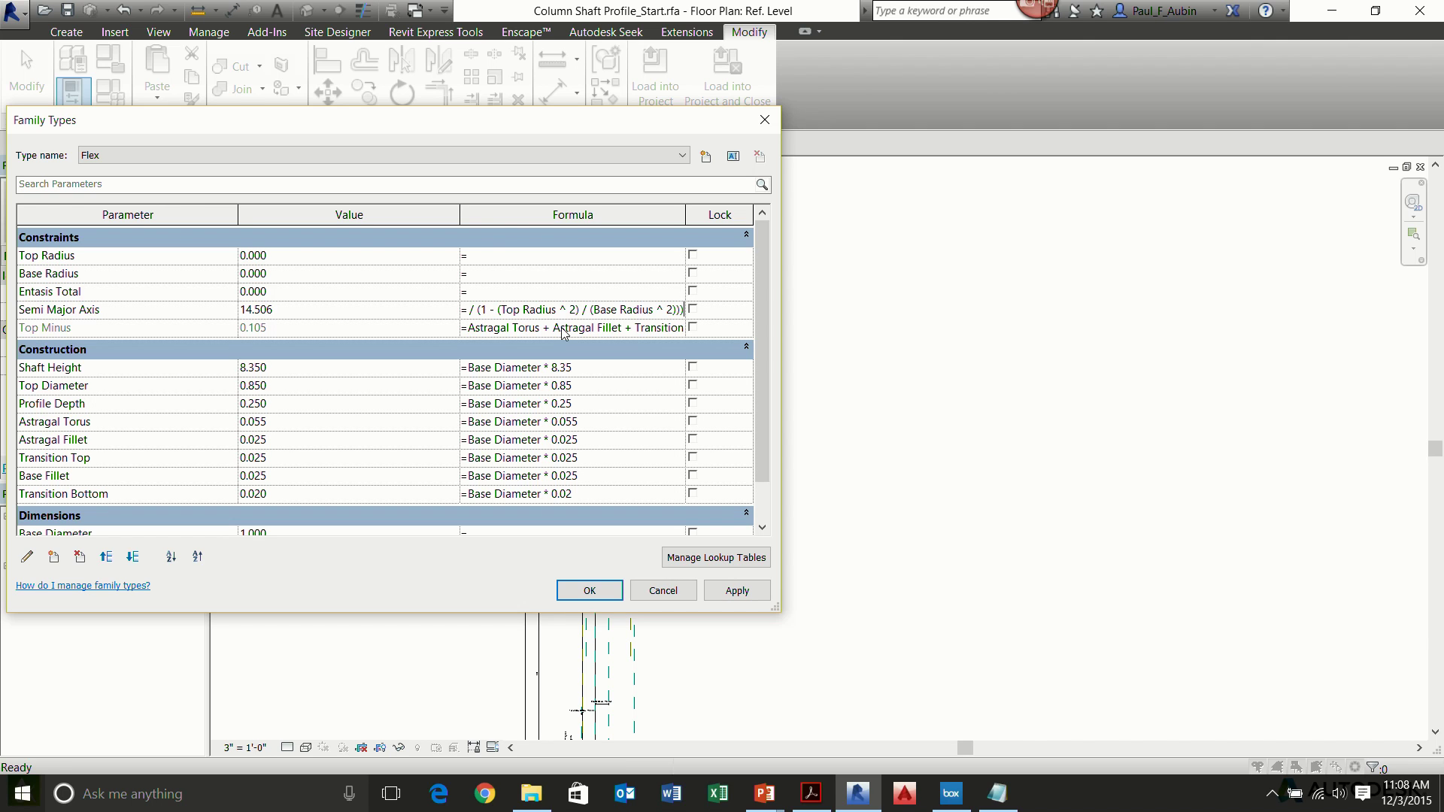
pyautogui.click(497, 290)
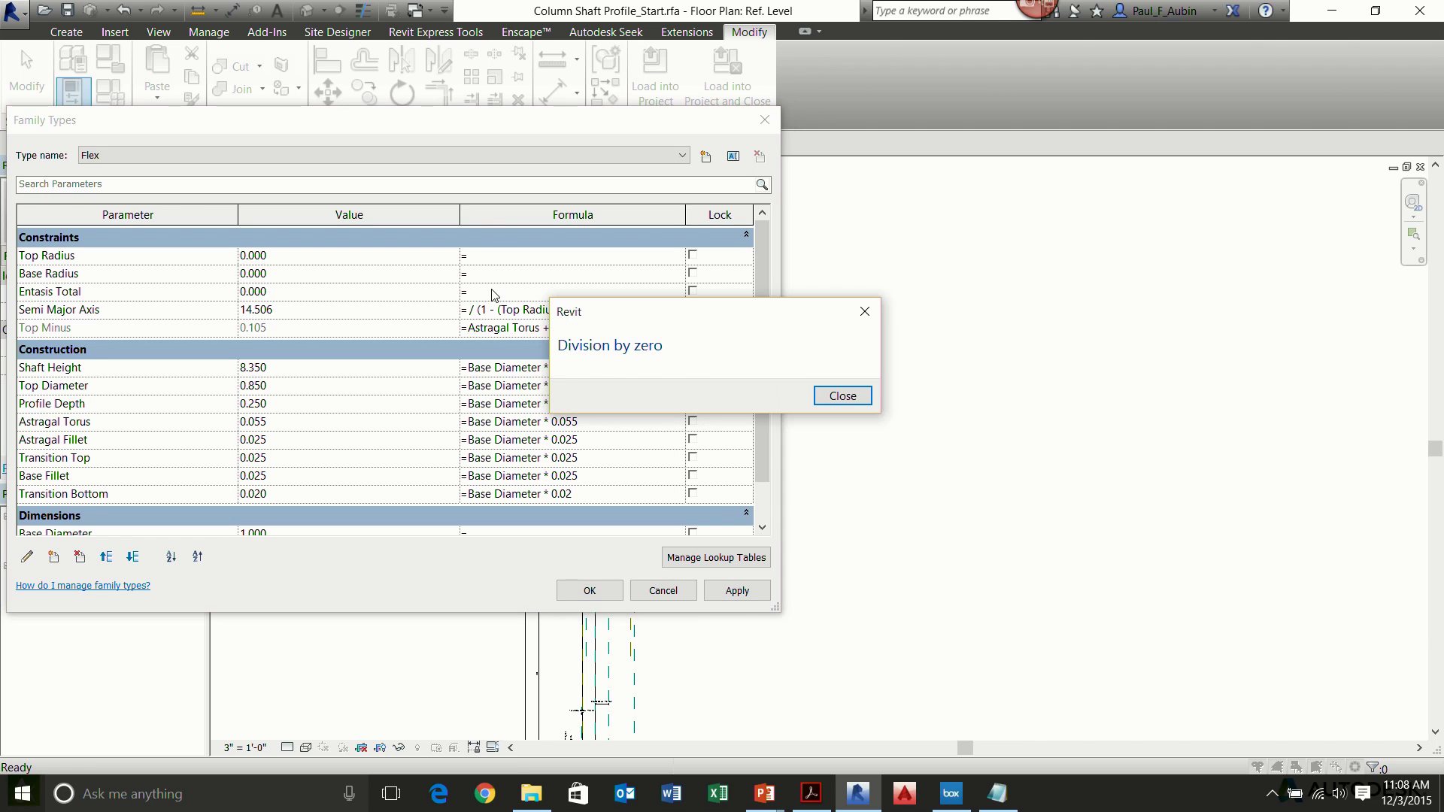
pyautogui.click(843, 397)
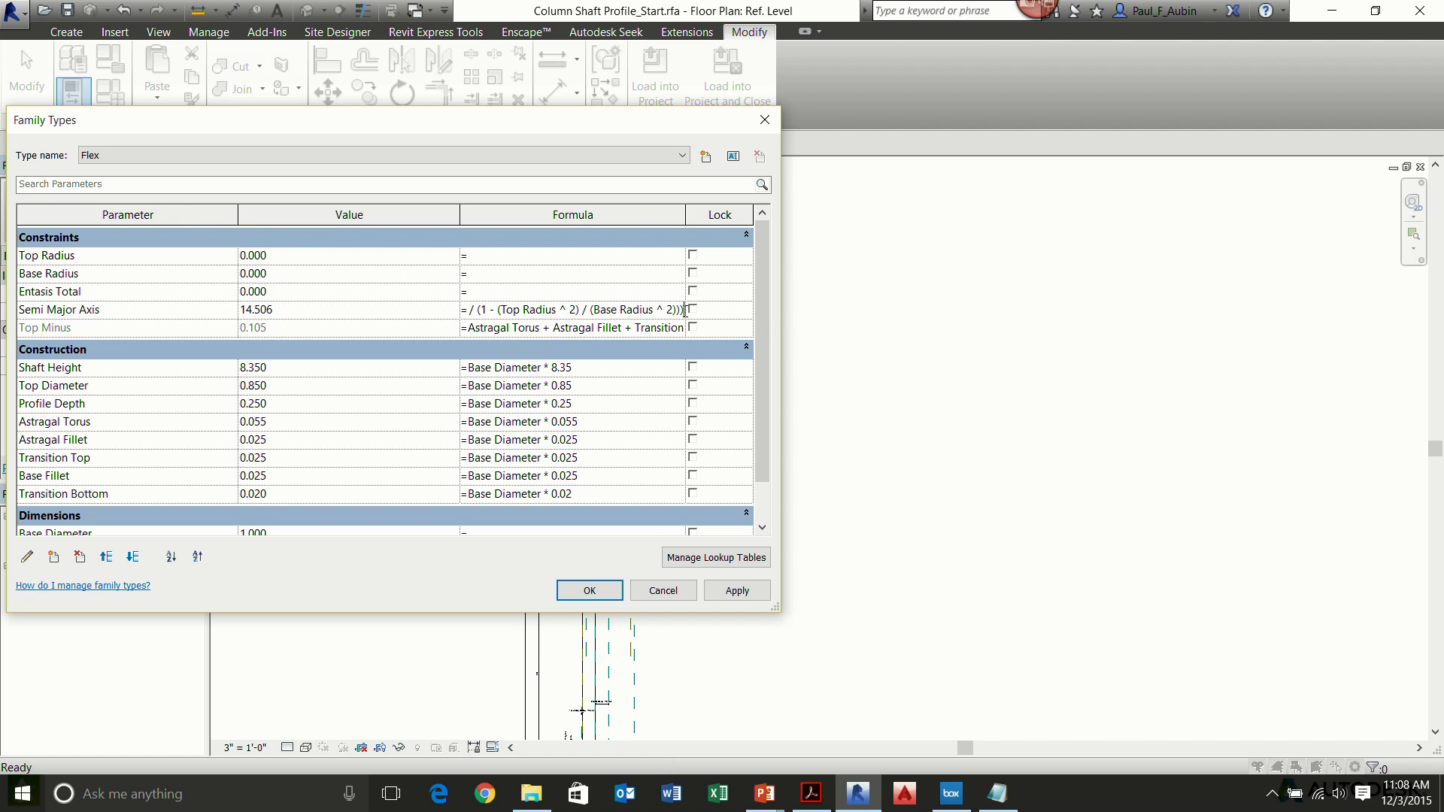
pyautogui.moveTo(684, 309); pyautogui.dragTo(388, 276)
pyautogui.press('Delete')
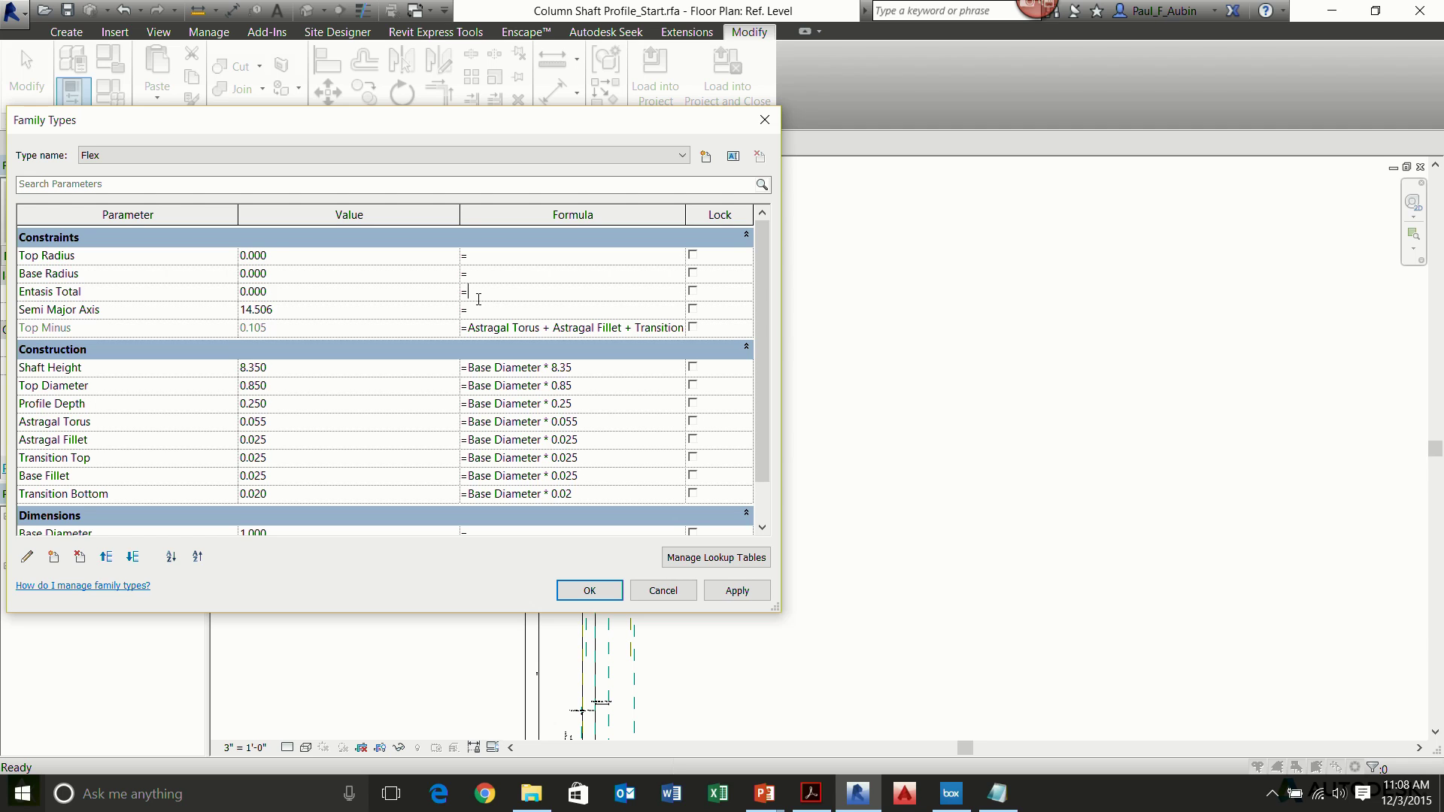
# Set the Entasis Total formula to (Shaft Height * 2 / 3) - Top Minus, copied from Ellipse Formulas.txt in Notepad.
pyautogui.click(997, 793)
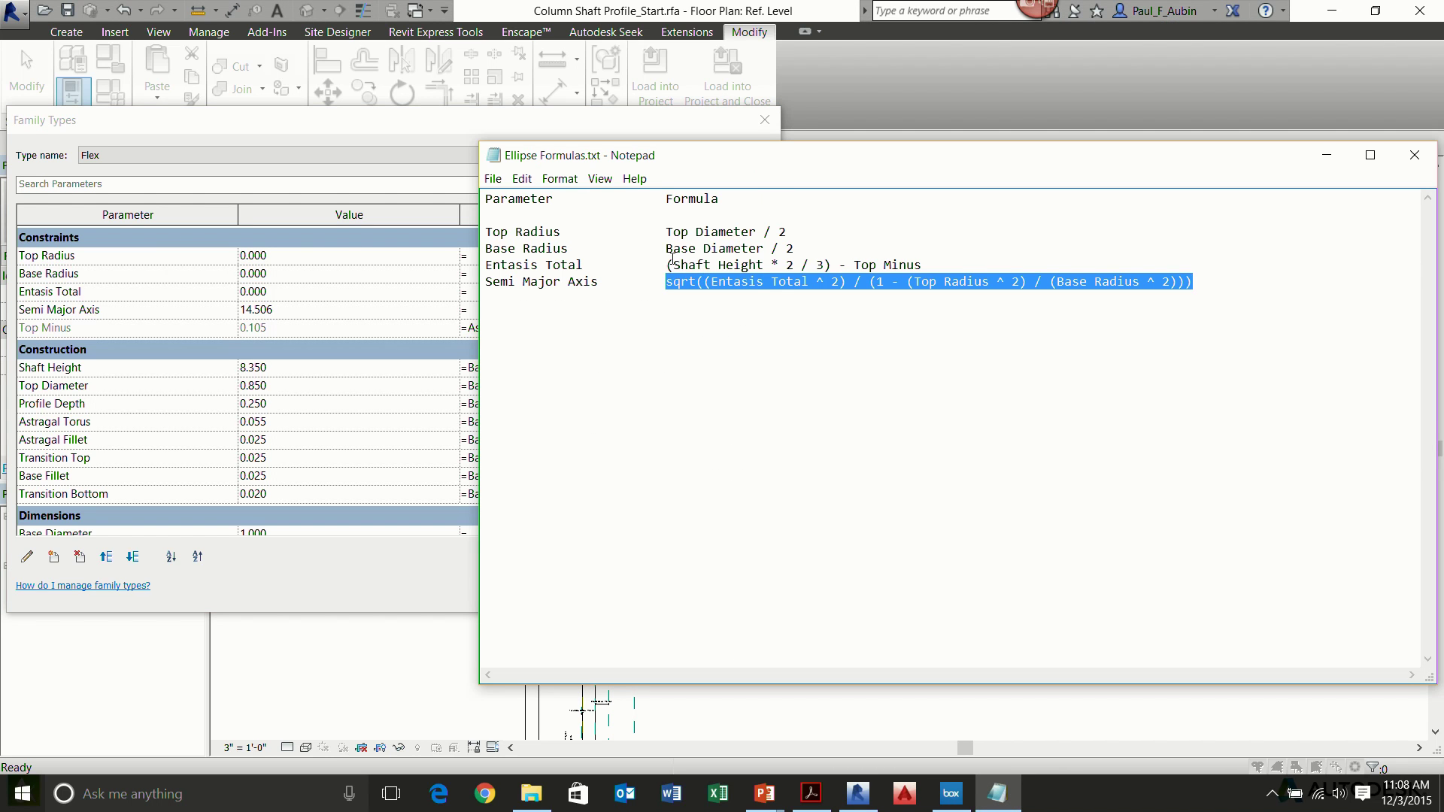
pyautogui.moveTo(666, 265); pyautogui.dragTo(922, 265)
pyautogui.hotkey('ctrl', 'c')
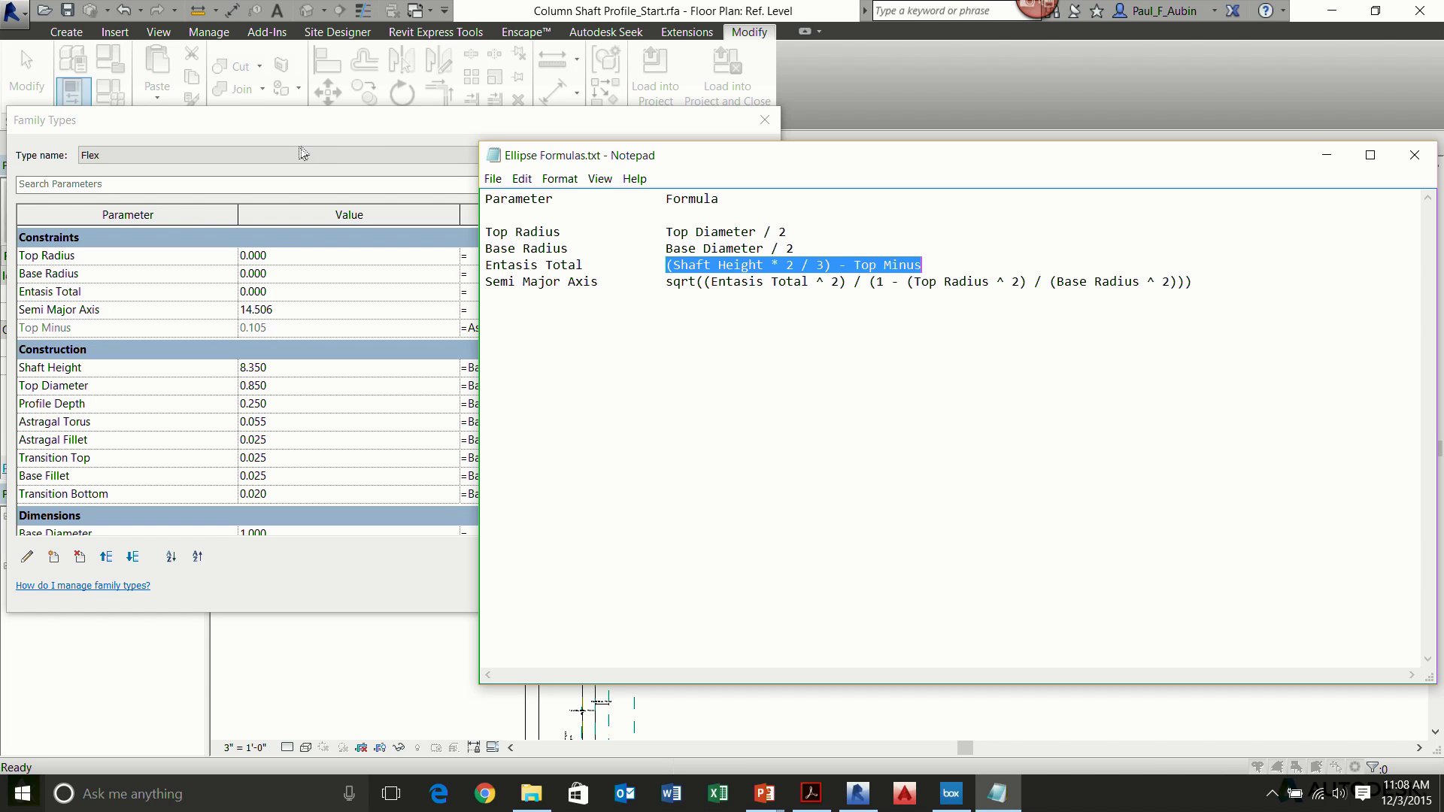
pyautogui.click(467, 292)
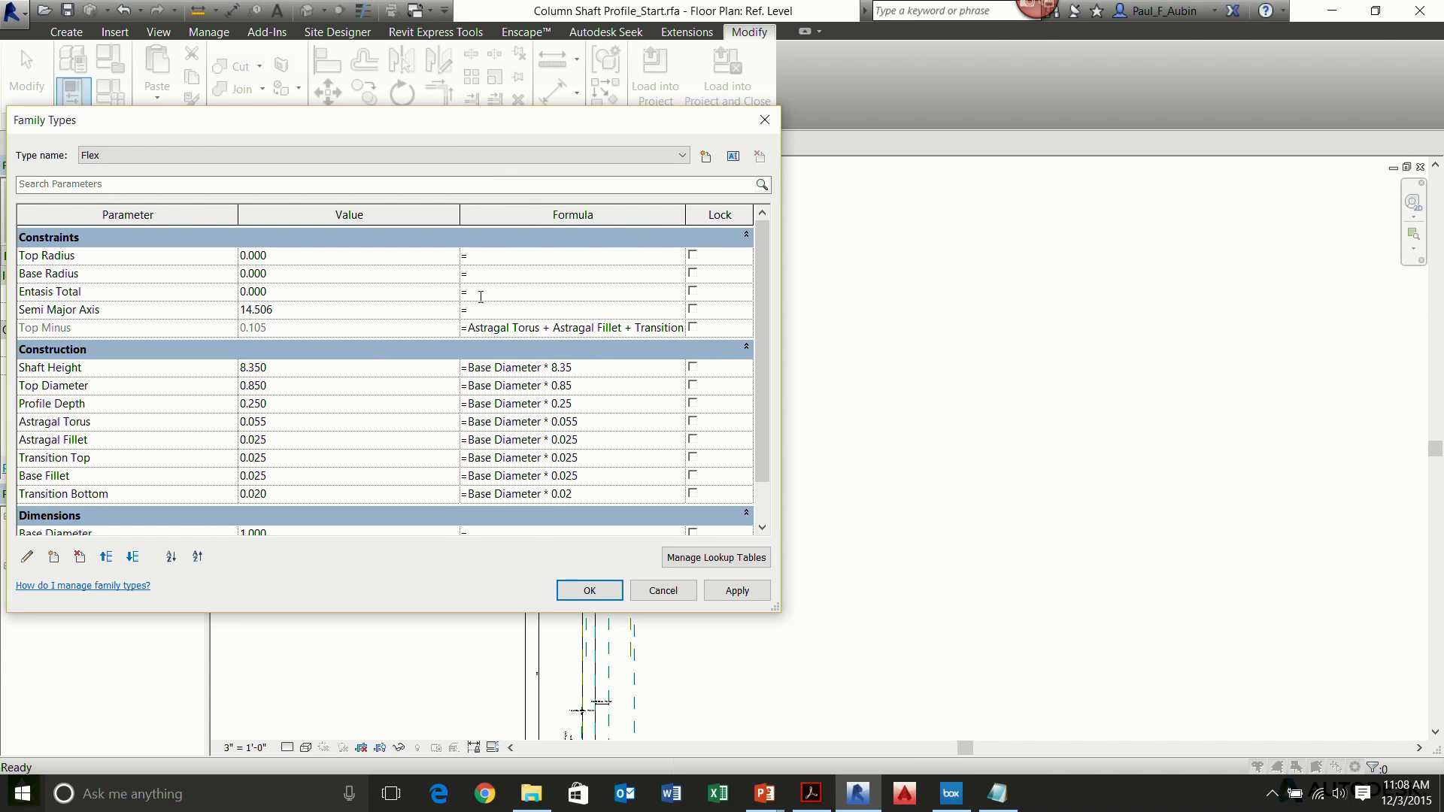
pyautogui.hotkey('ctrl', 'v')
pyautogui.press('Return')
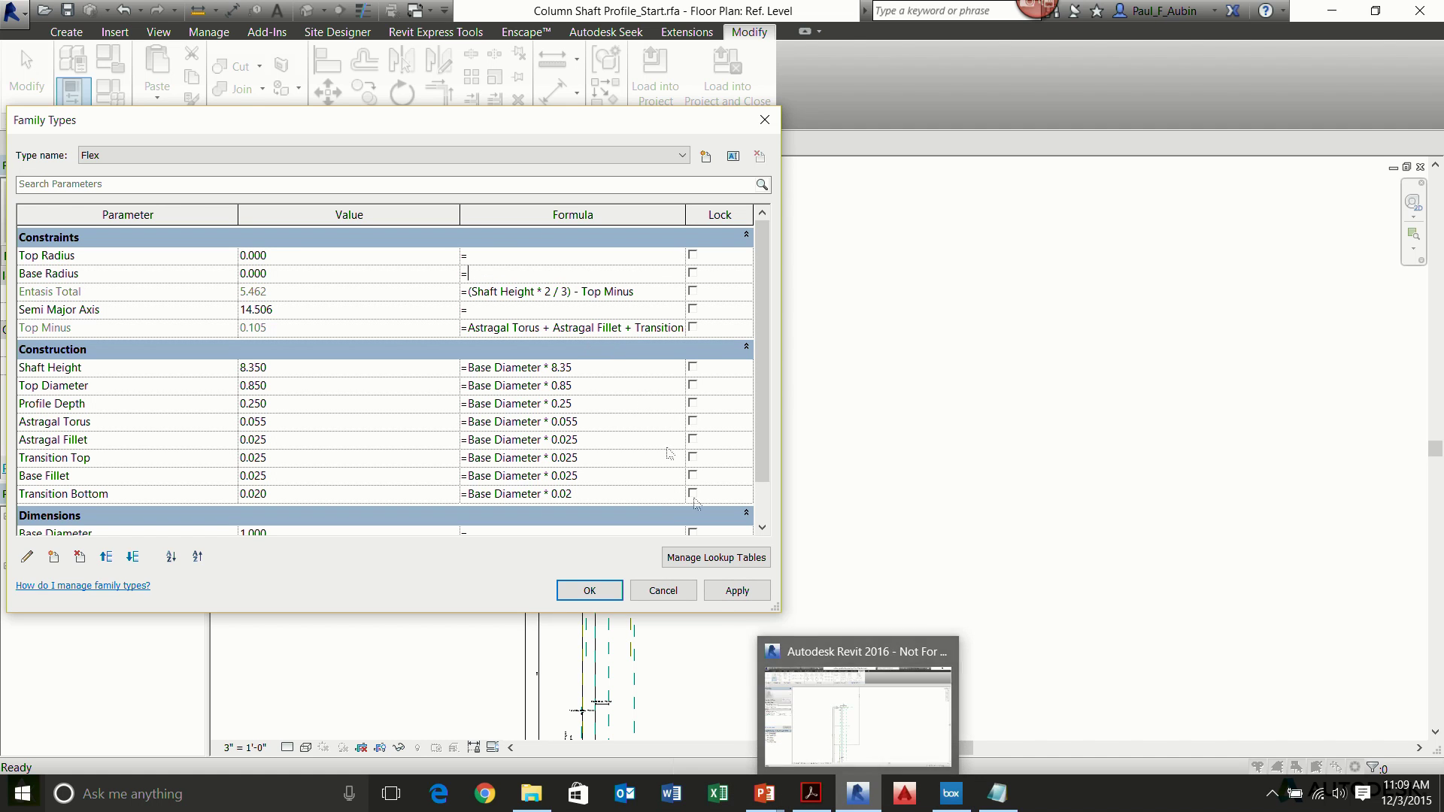
# Set the Base Radius formula to Base Diameter / 2, copied from Ellipse Formulas.txt in Notepad.
pyautogui.click(997, 794)
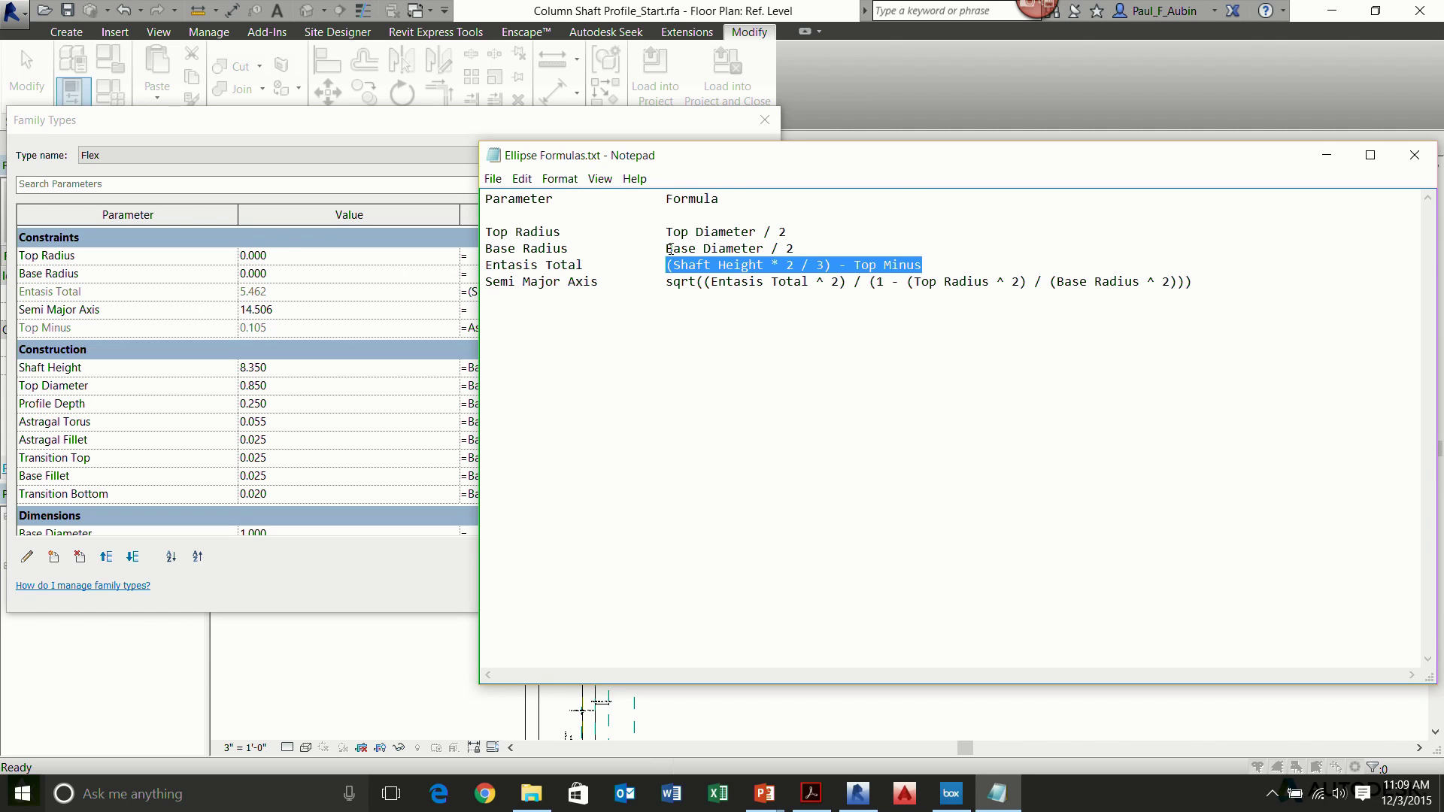
pyautogui.moveTo(668, 249); pyautogui.dragTo(792, 248)
pyautogui.hotkey('ctrl', 'c')
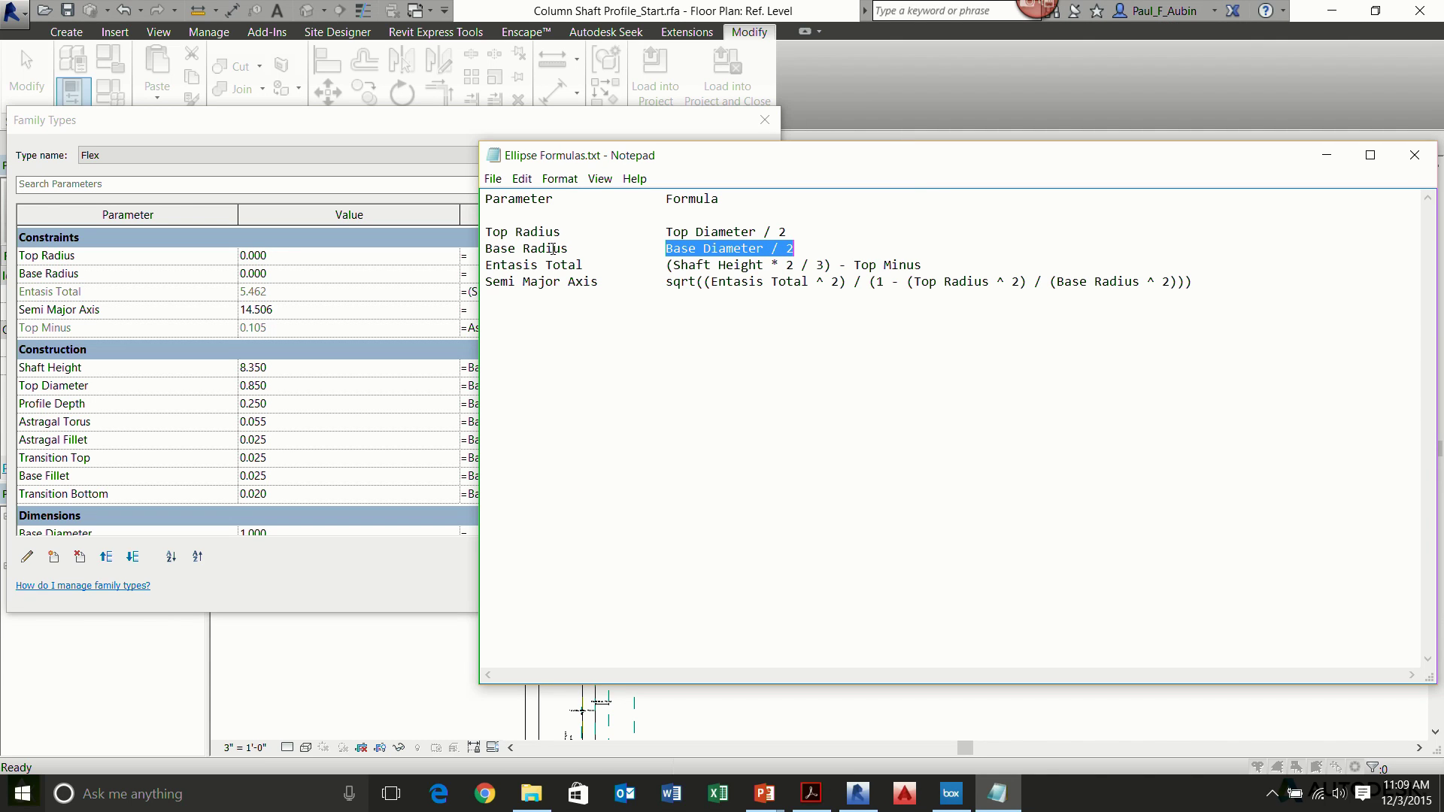
pyautogui.click(430, 140)
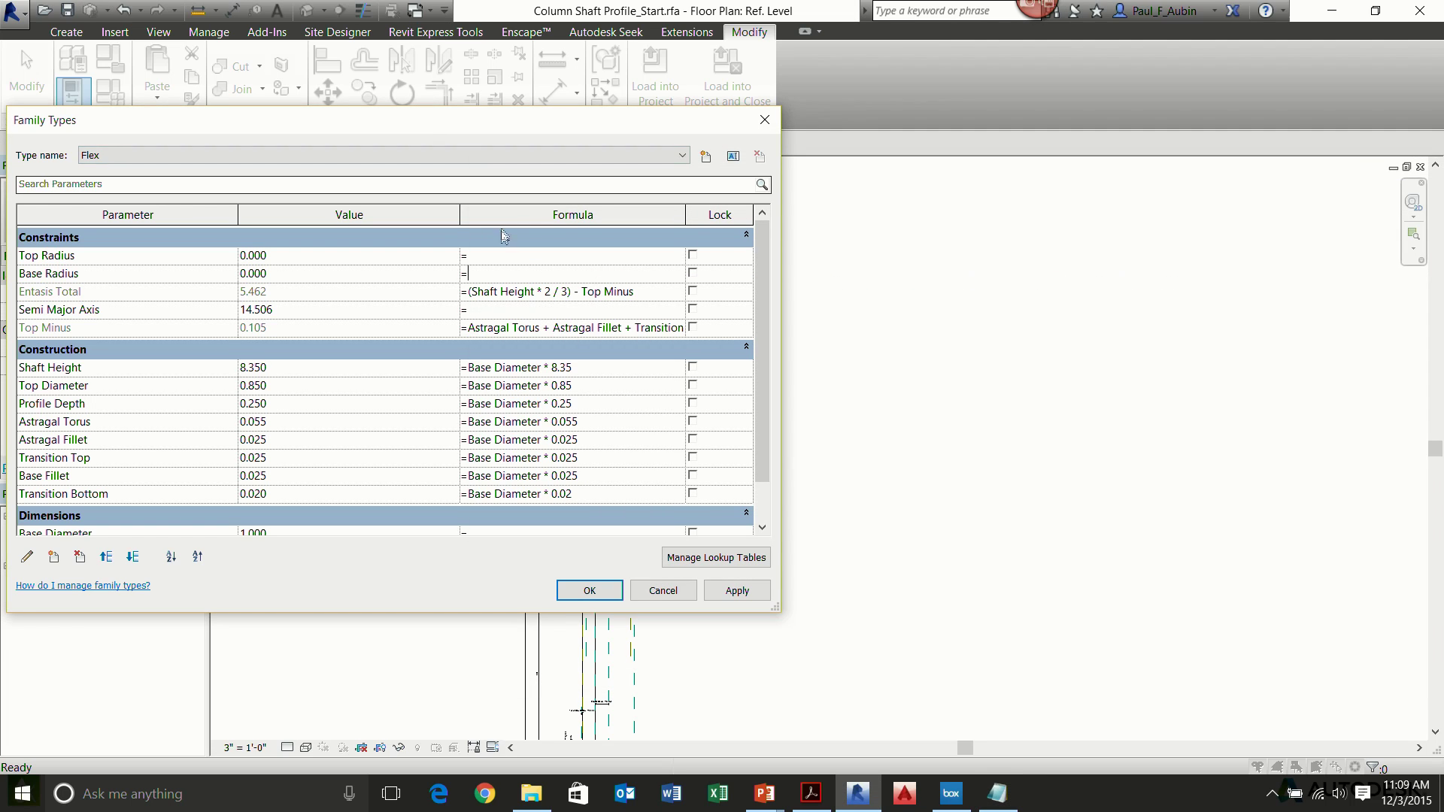
pyautogui.click(493, 274)
pyautogui.hotkey('ctrl', 'v')
# Reuse the copied formula for Top Radius and change it to Top Diameter / 2.
pyautogui.click(476, 252)
pyautogui.hotkey('ctrl', 'v')
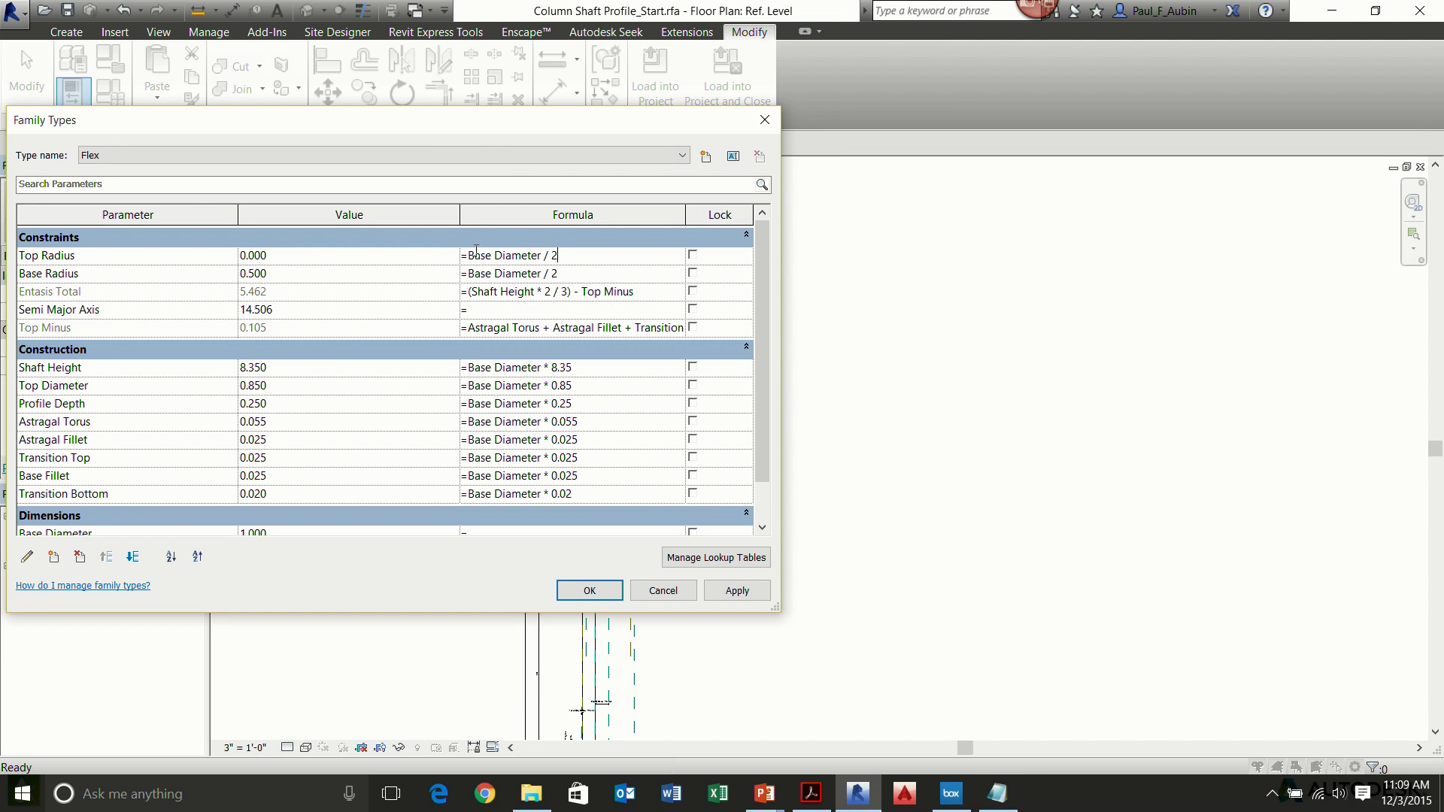
pyautogui.doubleClick(477, 255)
pyautogui.write('Top')
pyautogui.click(587, 273)
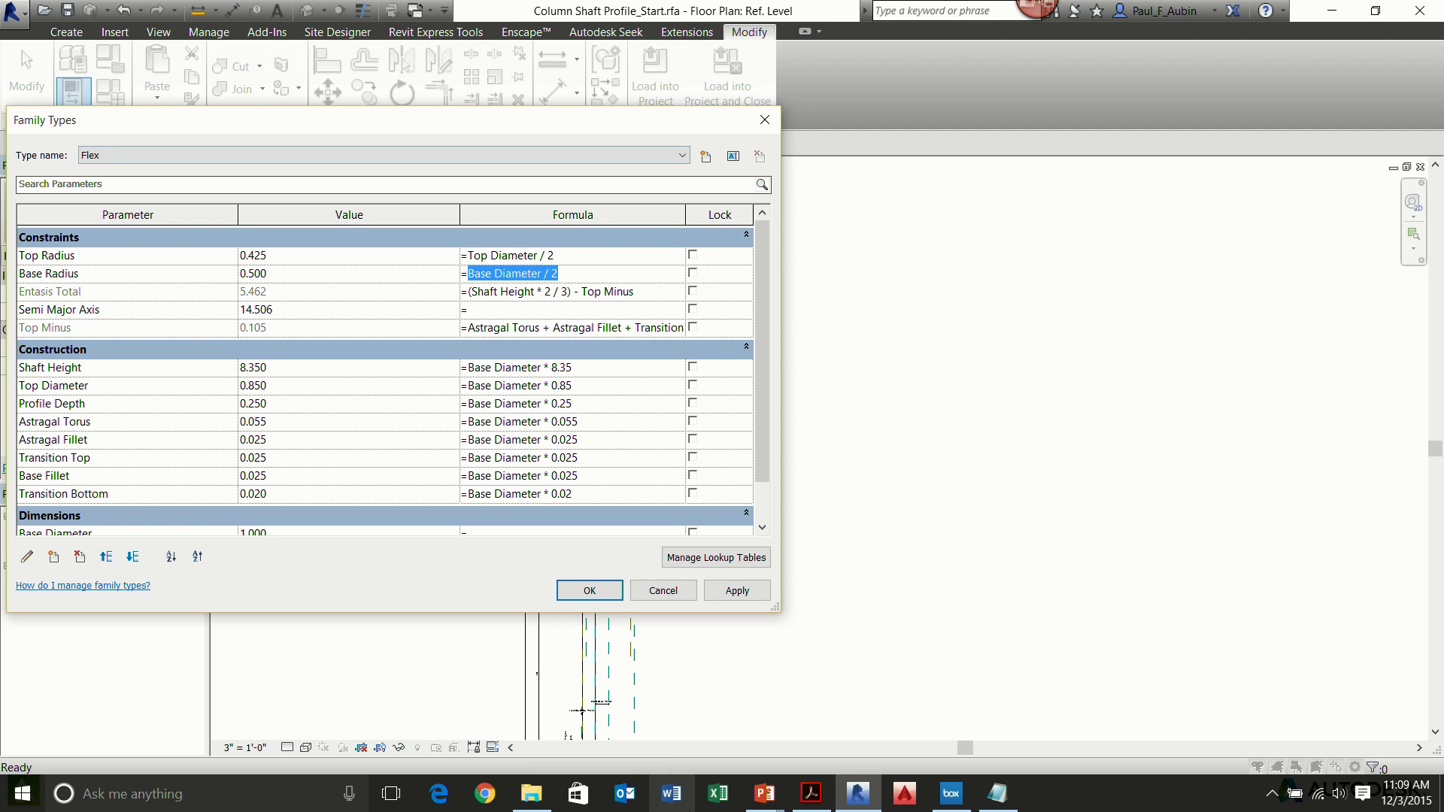
# Copy sqrt((Entasis Total ^ 2) / (1 - (Top Radius ^ 2) / (Base Radius ^ 2))) from Notepad into the Semi Major Axis formula and accept the family types.
pyautogui.click(997, 793)
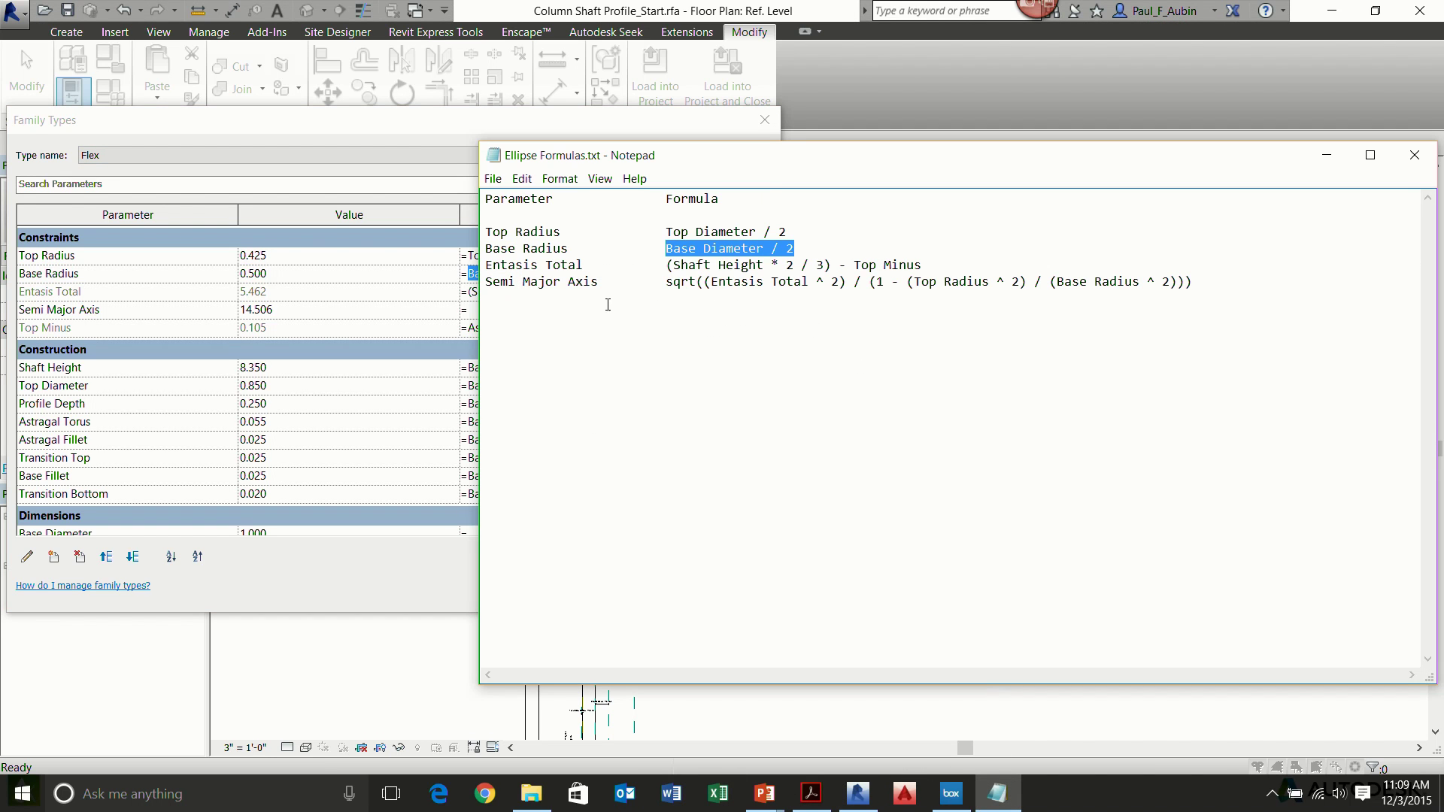
pyautogui.moveTo(670, 281); pyautogui.dragTo(1189, 282)
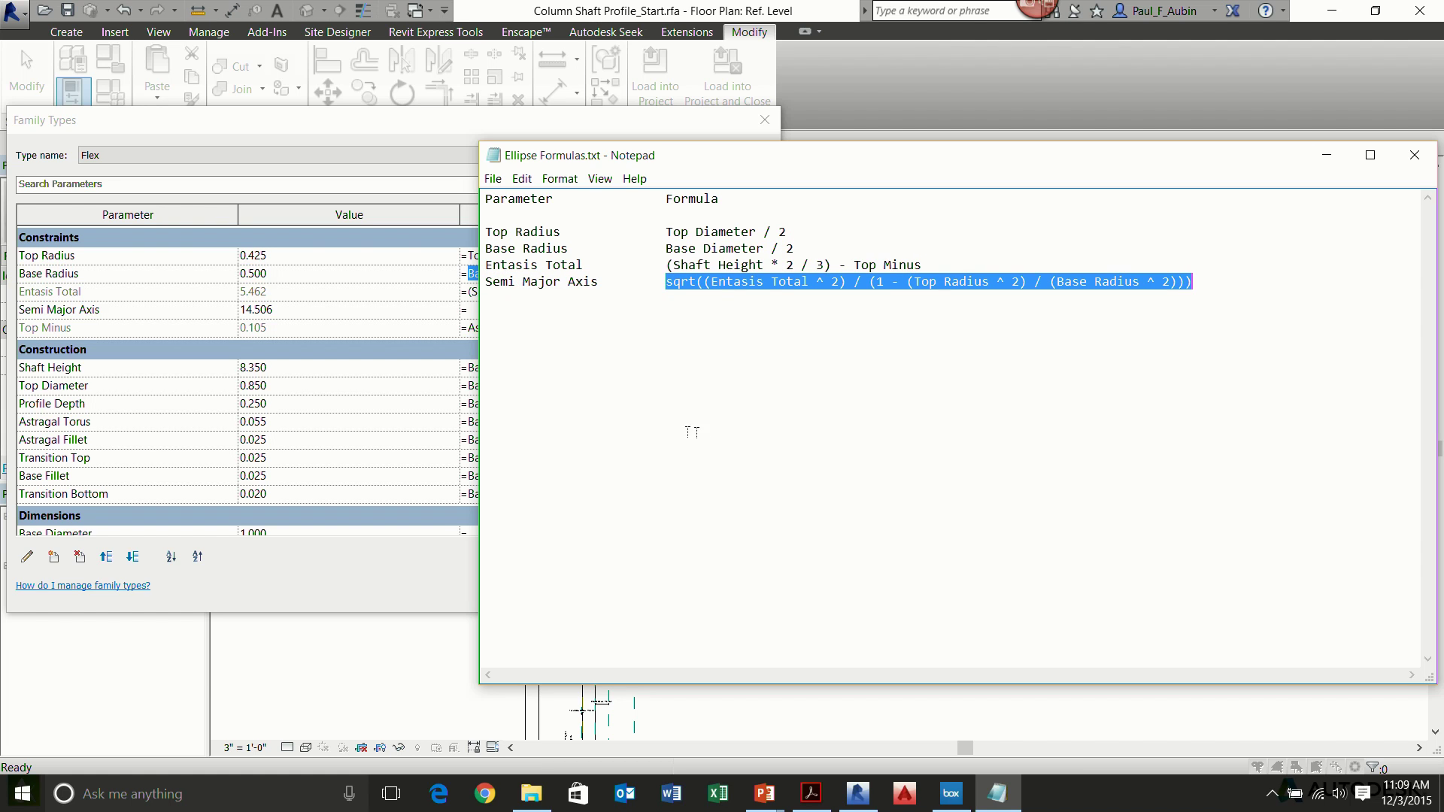
pyautogui.click(470, 310)
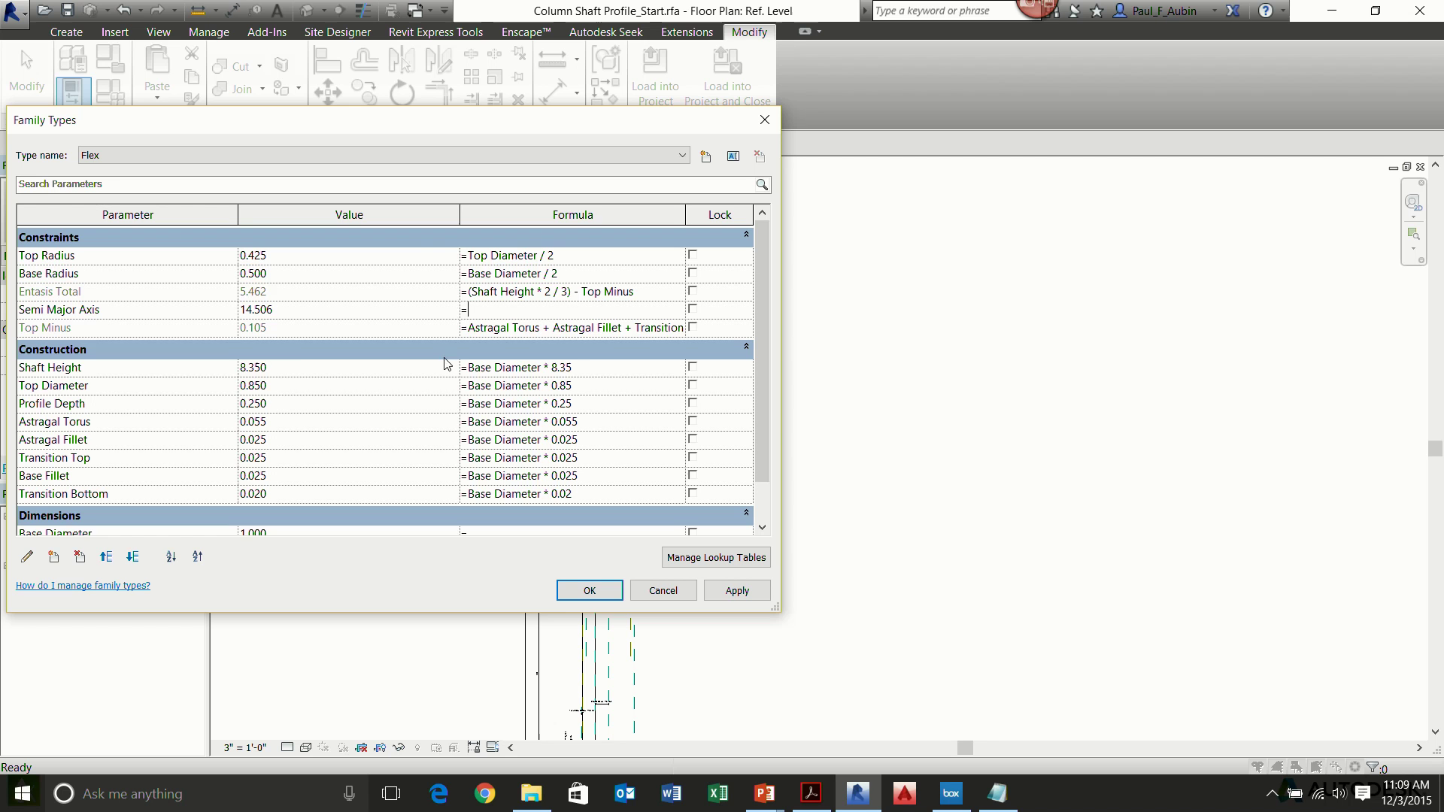
pyautogui.keyDown('ctrl'); pyautogui.scroll(3, 317, 323); pyautogui.keyUp('ctrl')
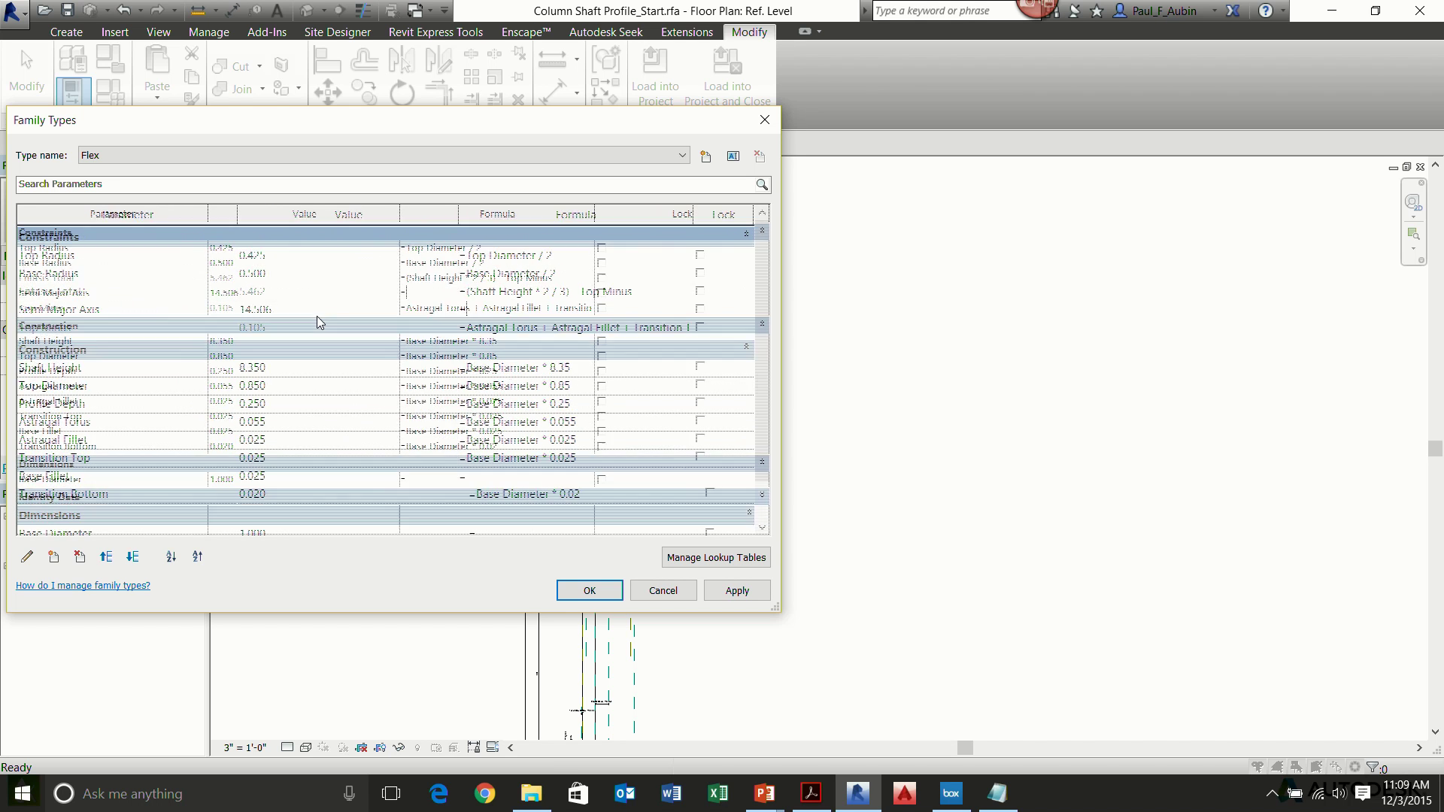
pyautogui.keyDown('ctrl'); pyautogui.scroll(1, 362, 344); pyautogui.keyUp('ctrl')
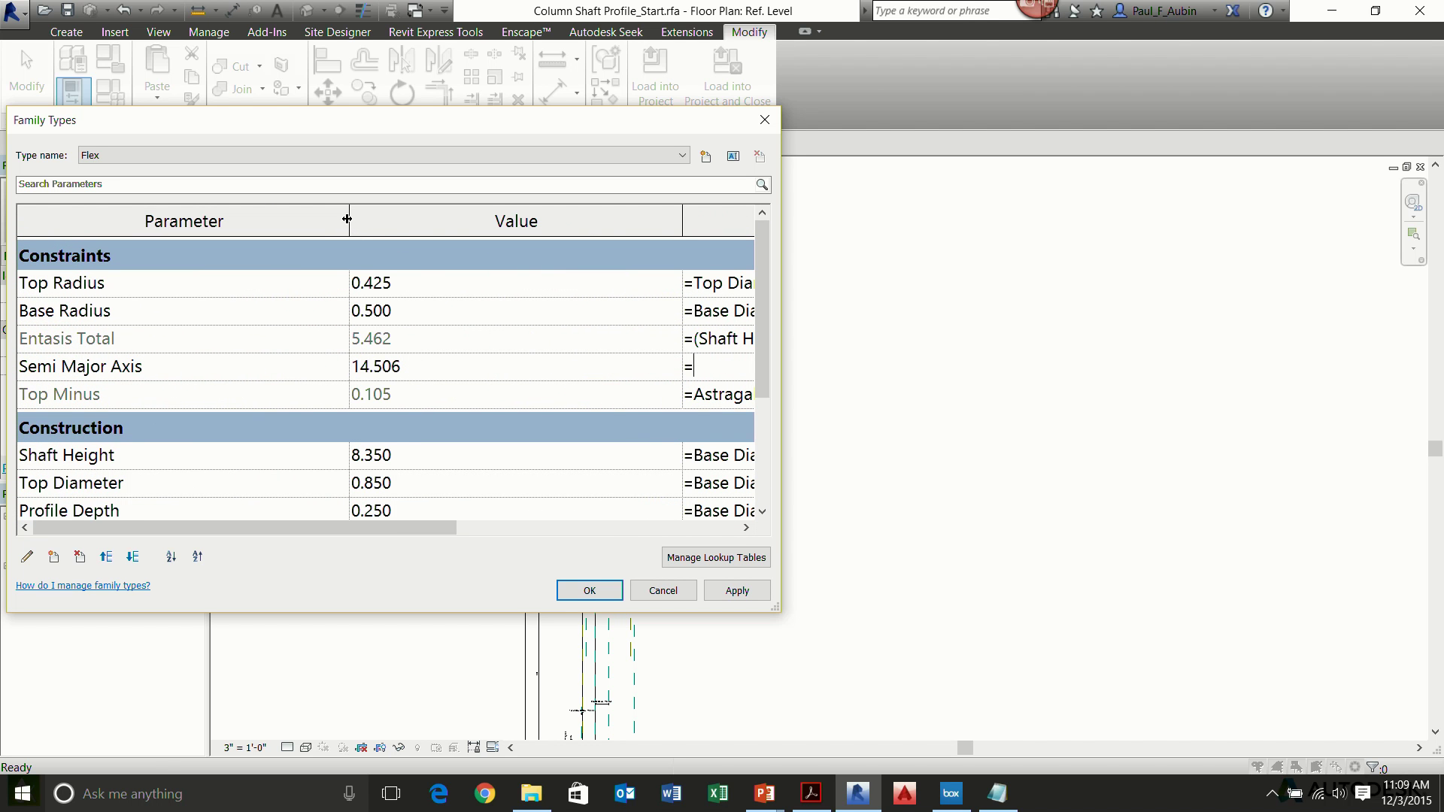
pyautogui.moveTo(349, 220); pyautogui.dragTo(239, 220)
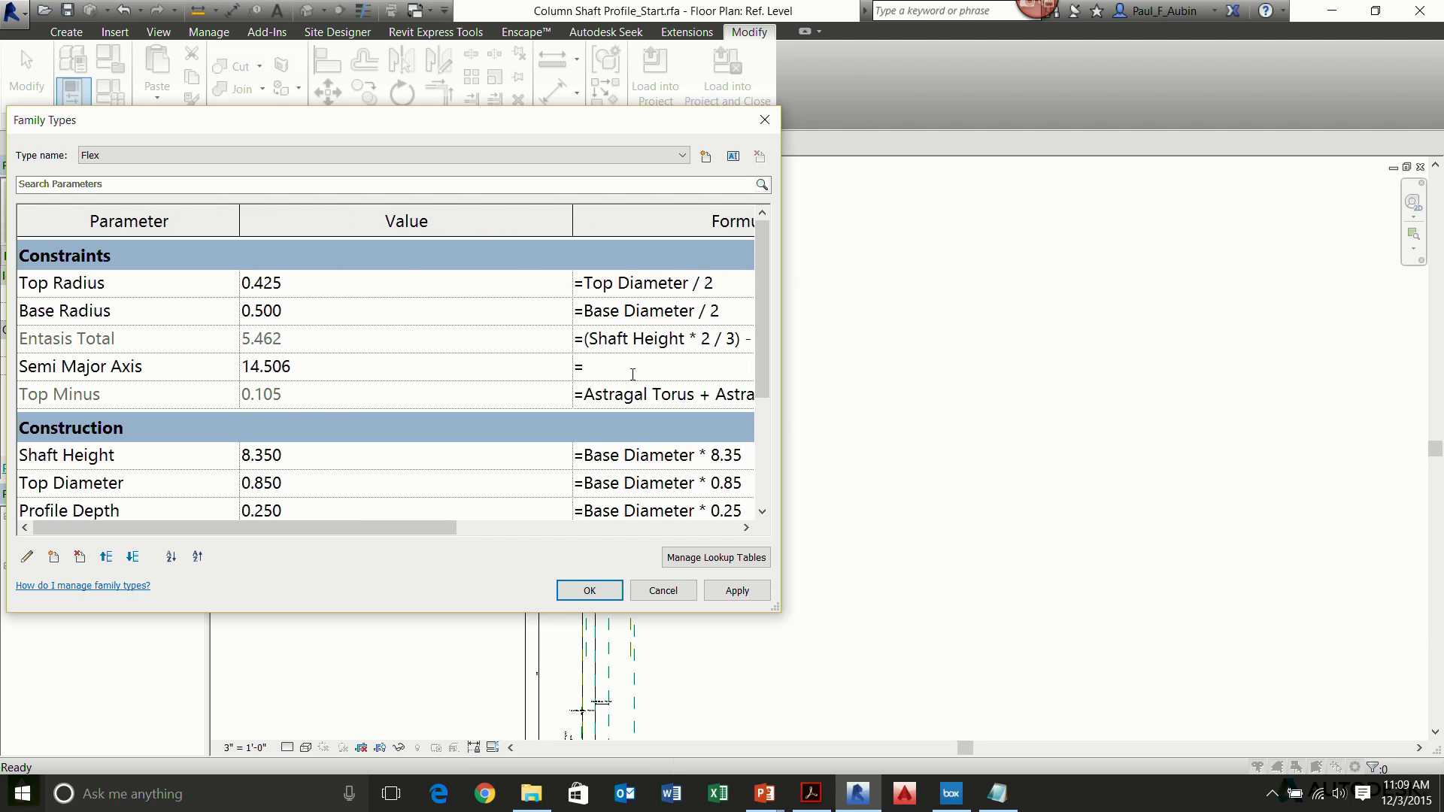
pyautogui.hotkey('ctrl', 'v')
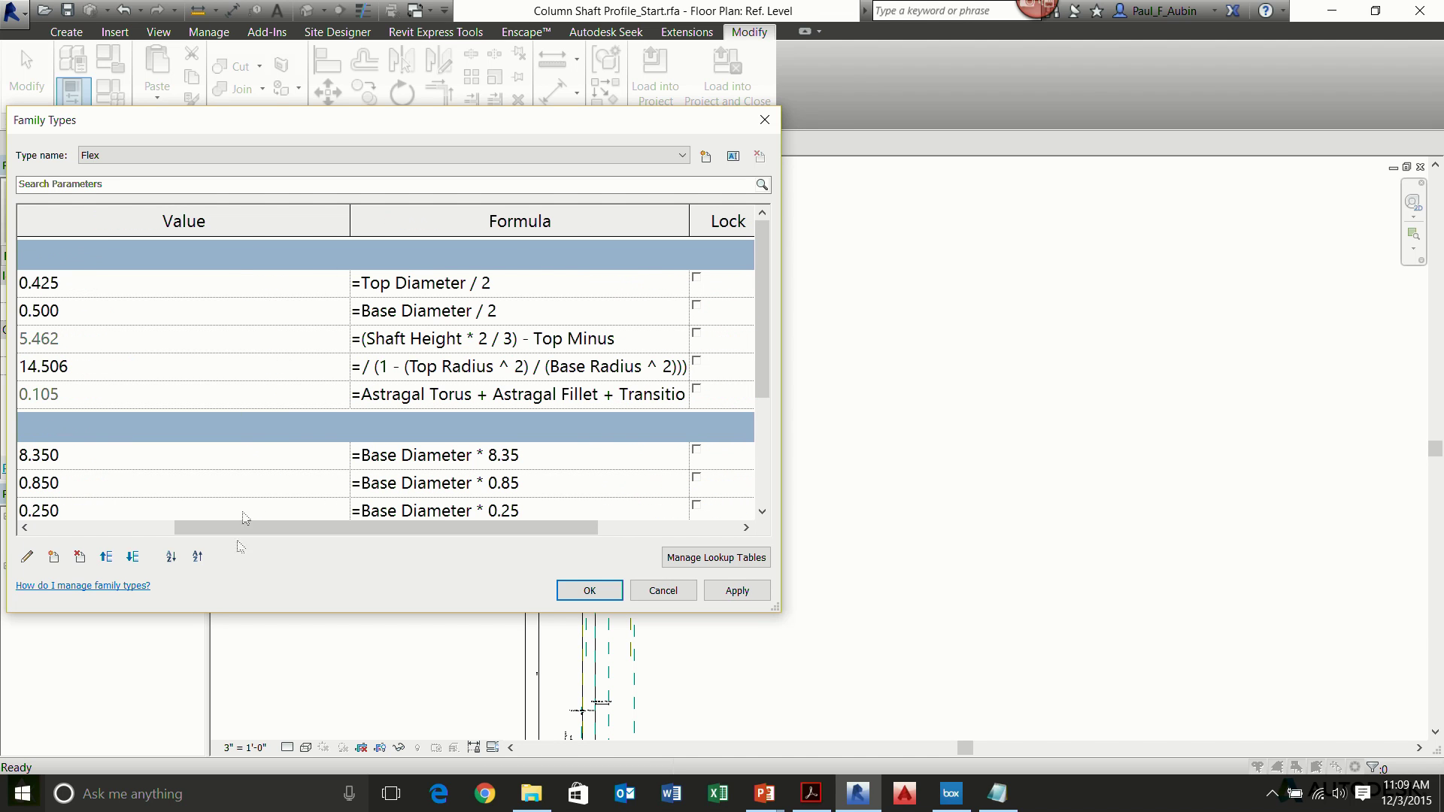
pyautogui.moveTo(250, 529); pyautogui.dragTo(98, 518)
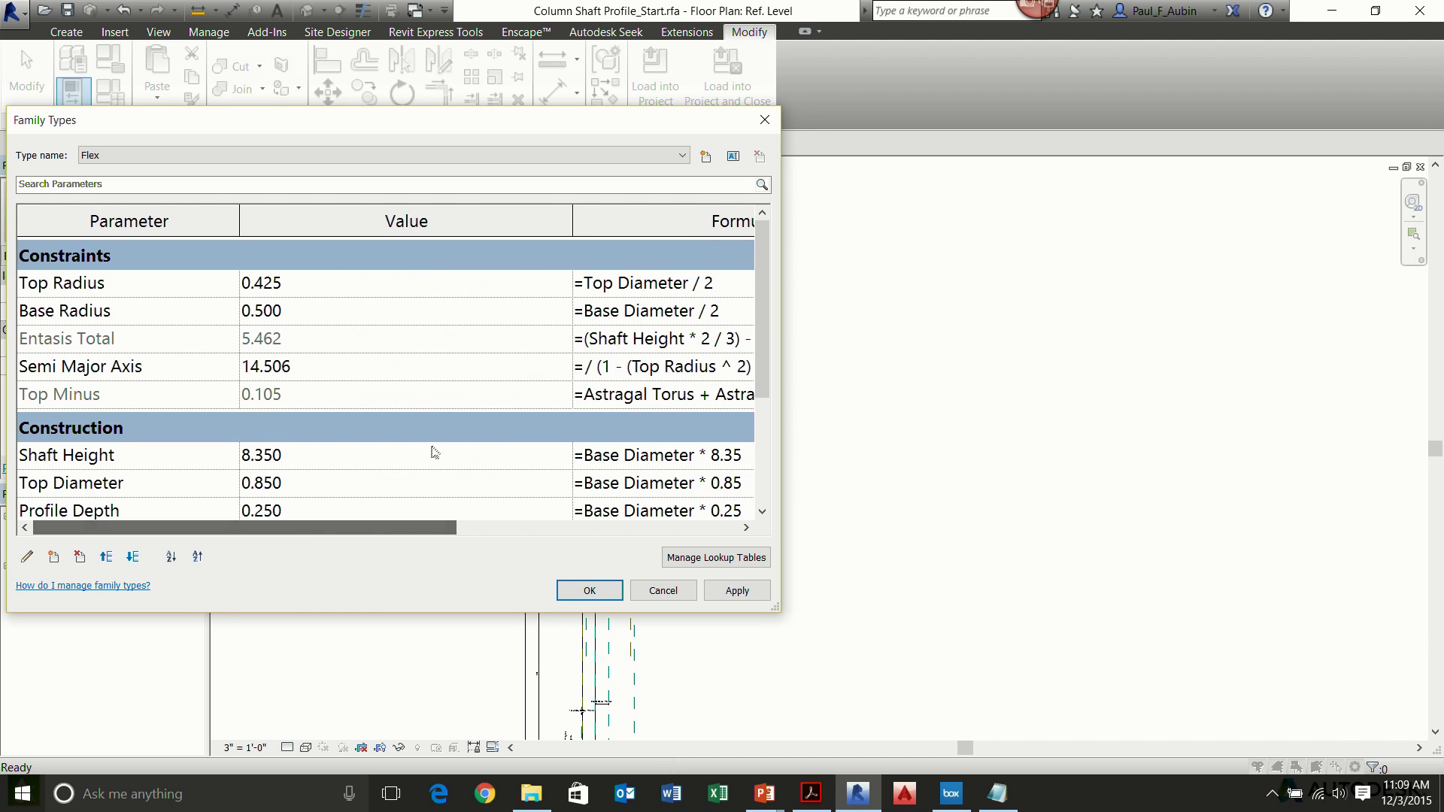
pyautogui.click(358, 350)
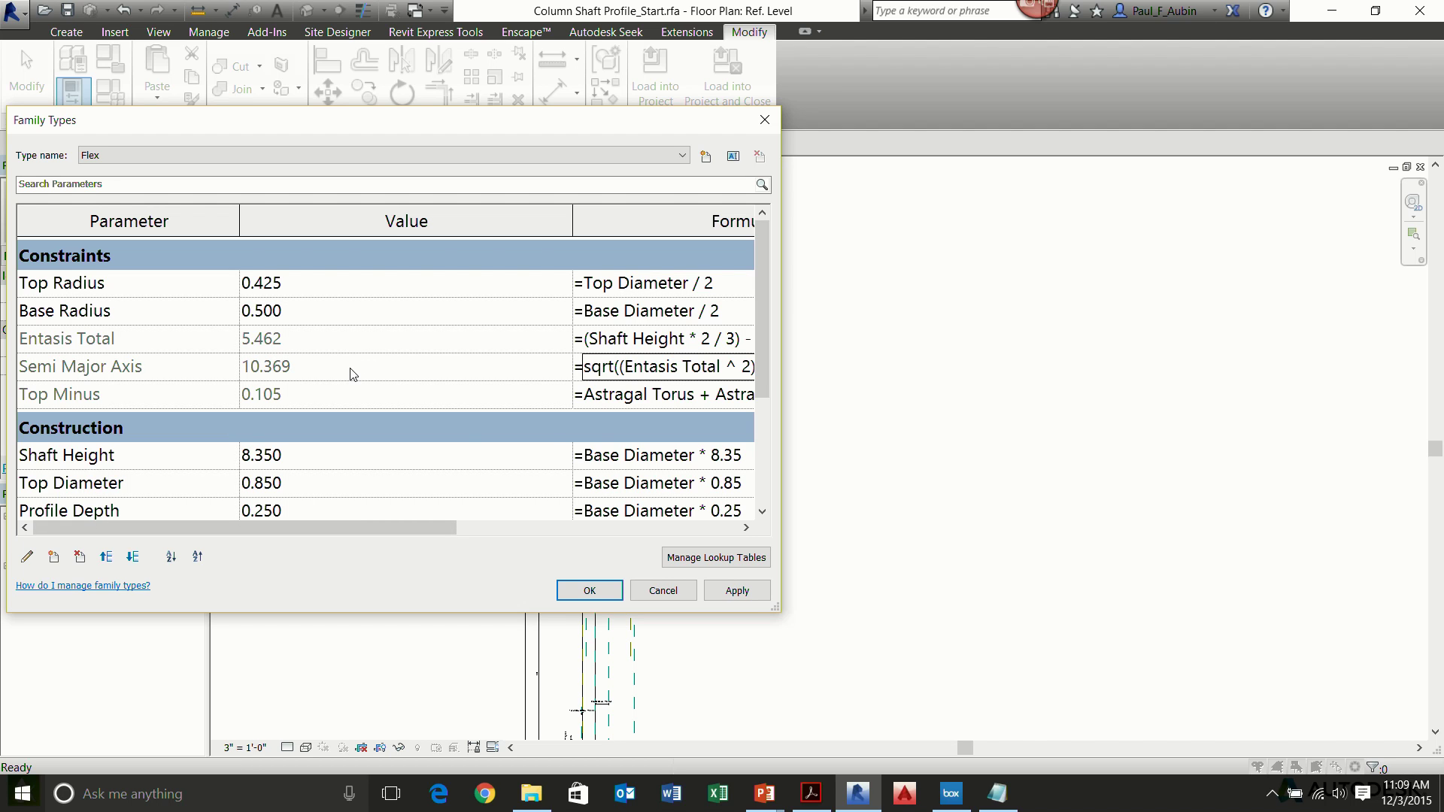
pyautogui.click(589, 590)
# Draw a partial ellipse spanning the shaft's base diameter at the one-third-height plane, with its apex on the Major Axis plane.
pyautogui.moveTo(758, 267); pyautogui.dragTo(735, 400, button='middle')
pyautogui.scroll(-2, 760, 316)
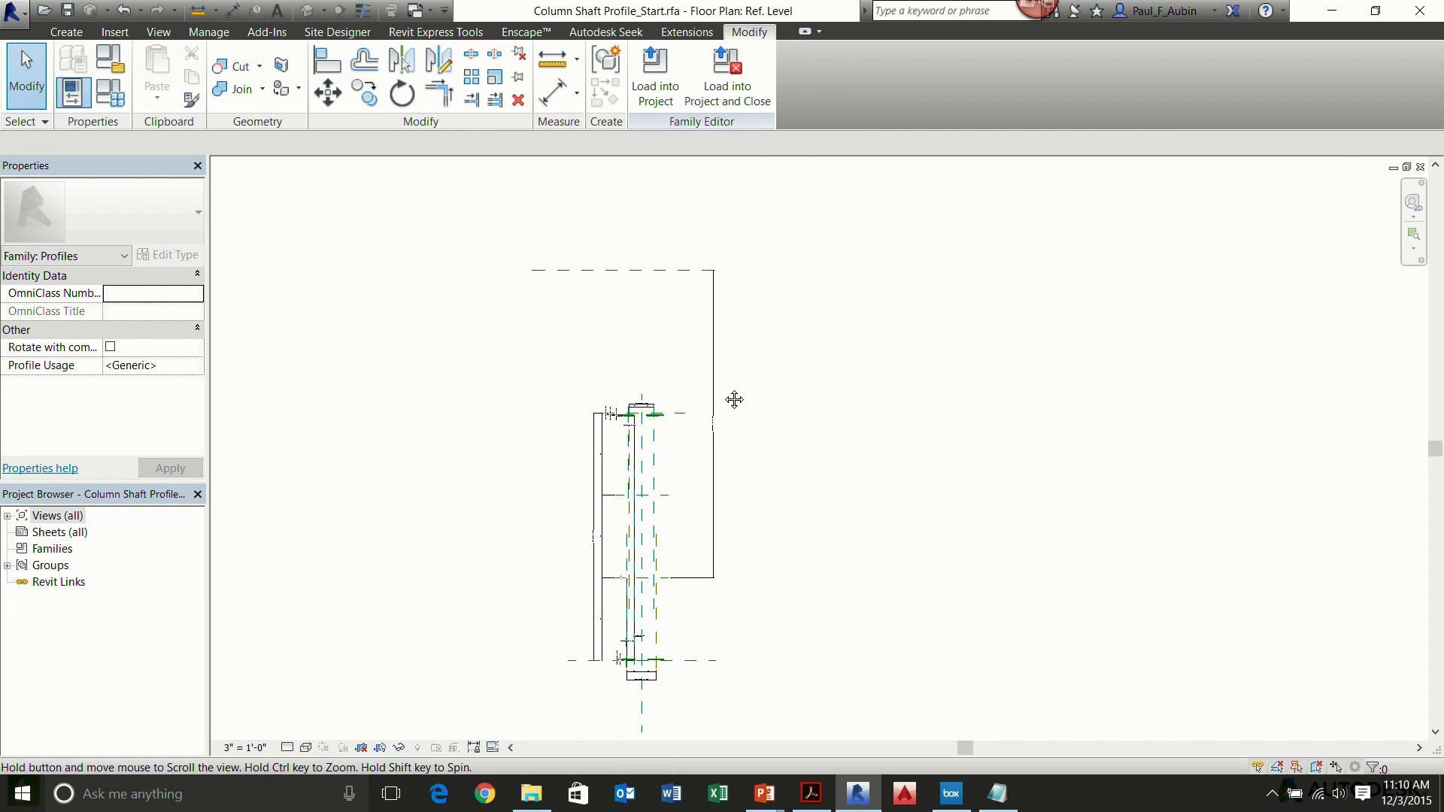
pyautogui.click(66, 32)
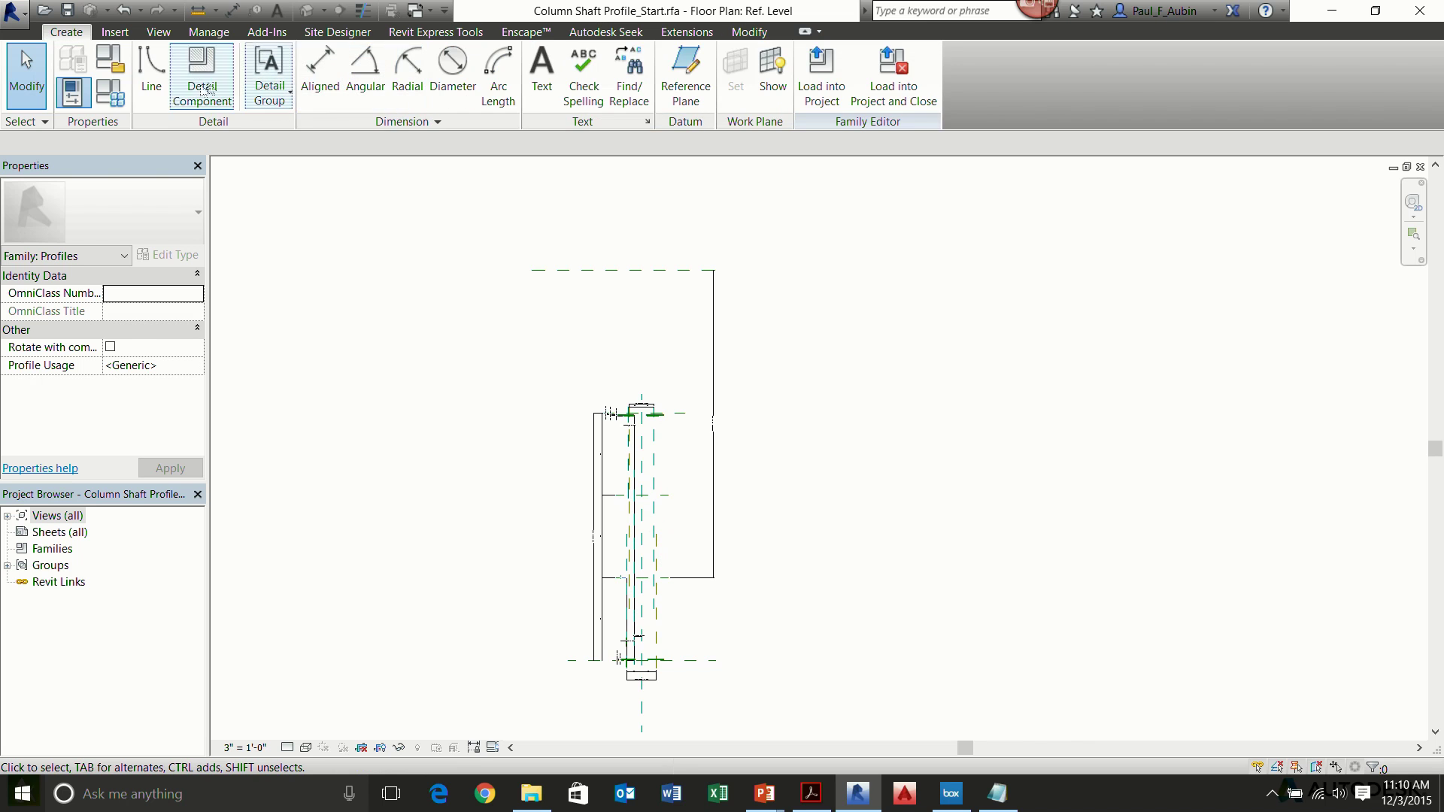
pyautogui.click(151, 72)
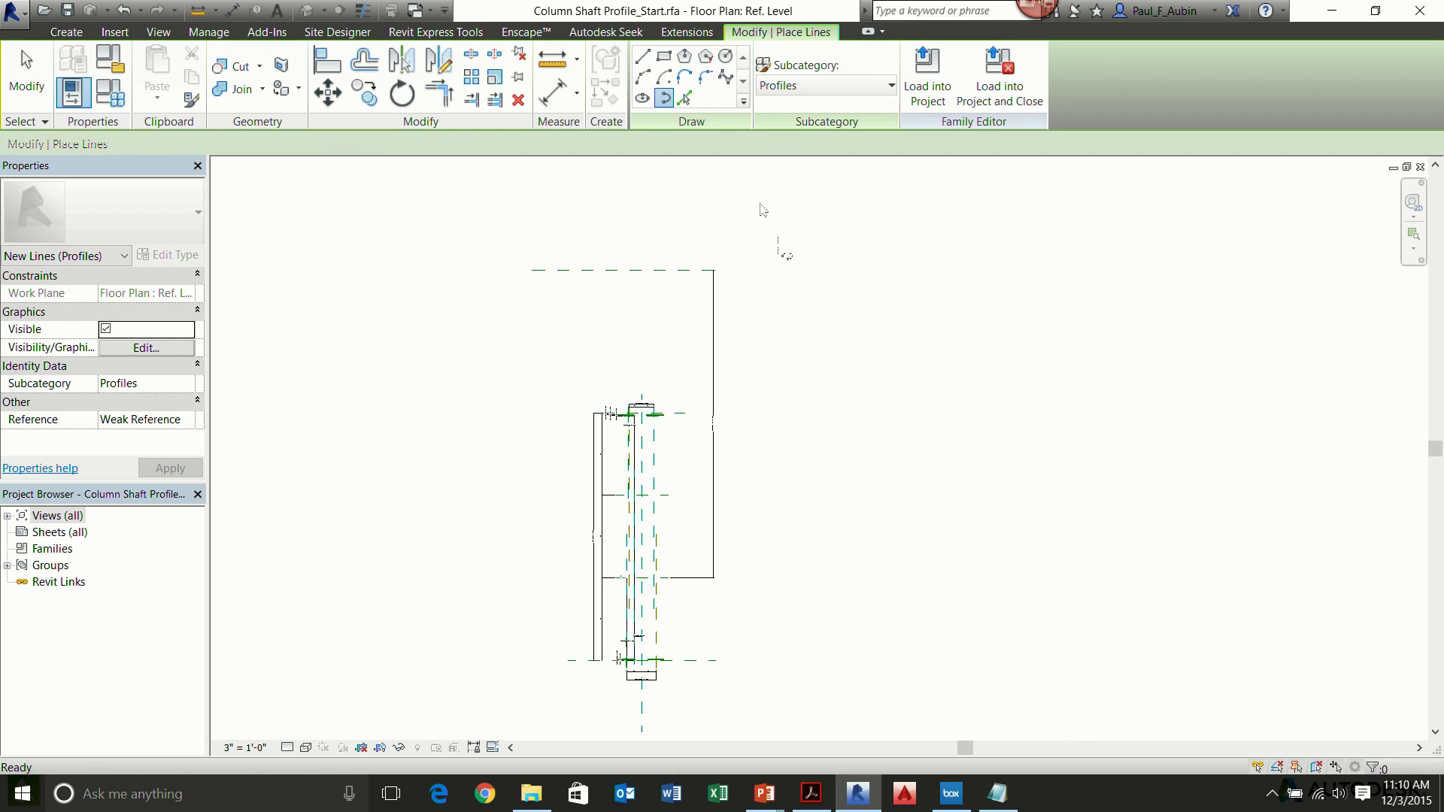
pyautogui.scroll(6, 673, 601)
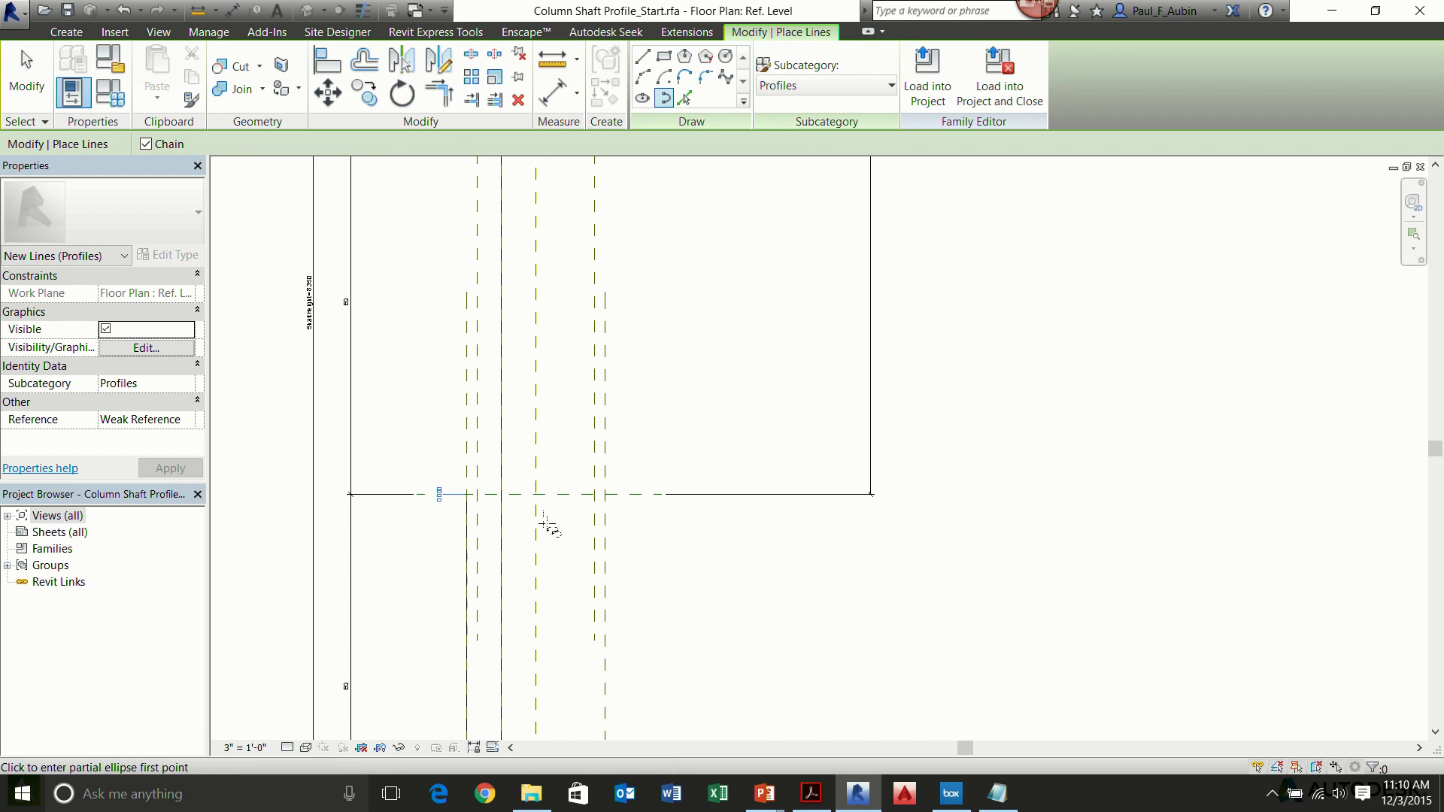
pyautogui.click(466, 494)
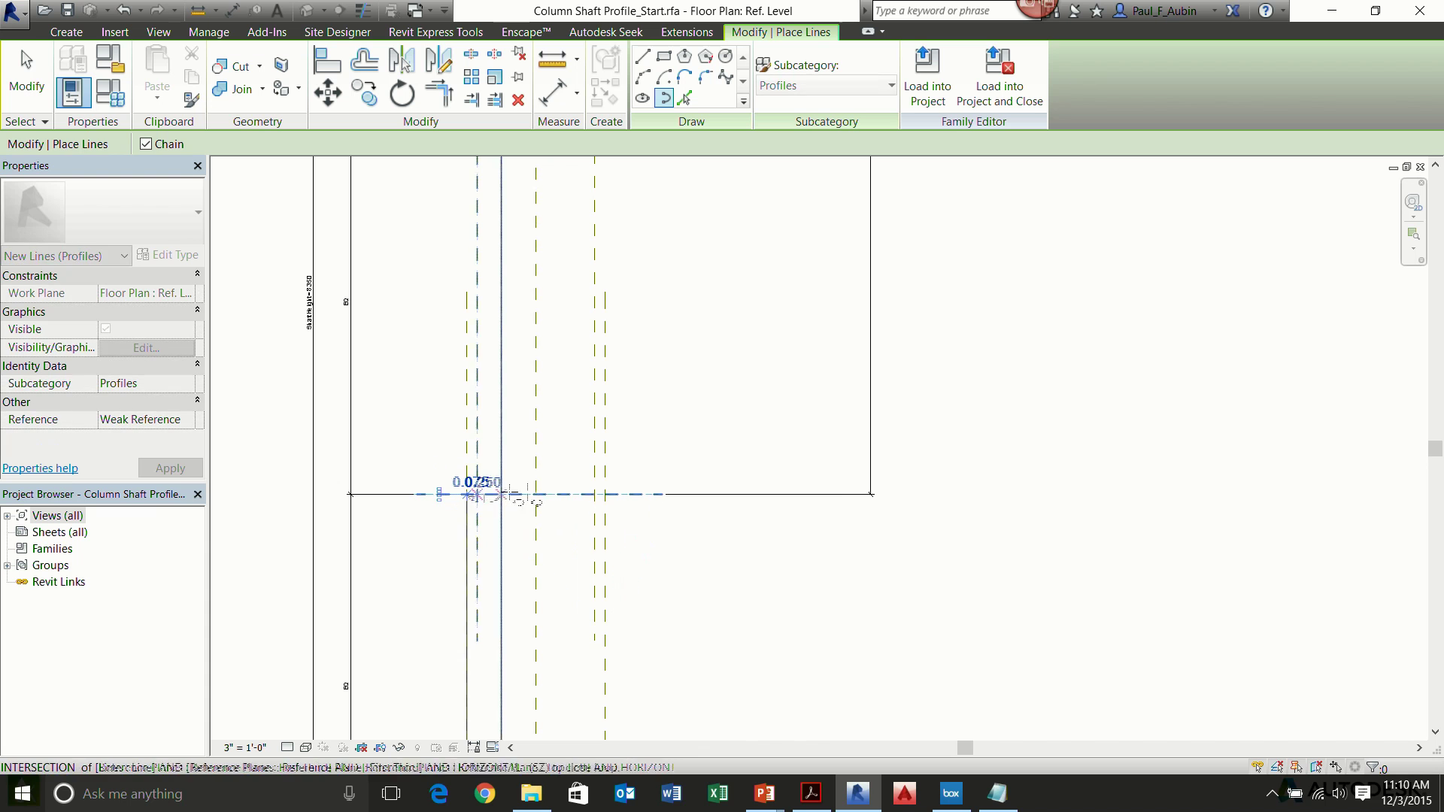
pyautogui.click(594, 495)
pyautogui.scroll(-4, 643, 361)
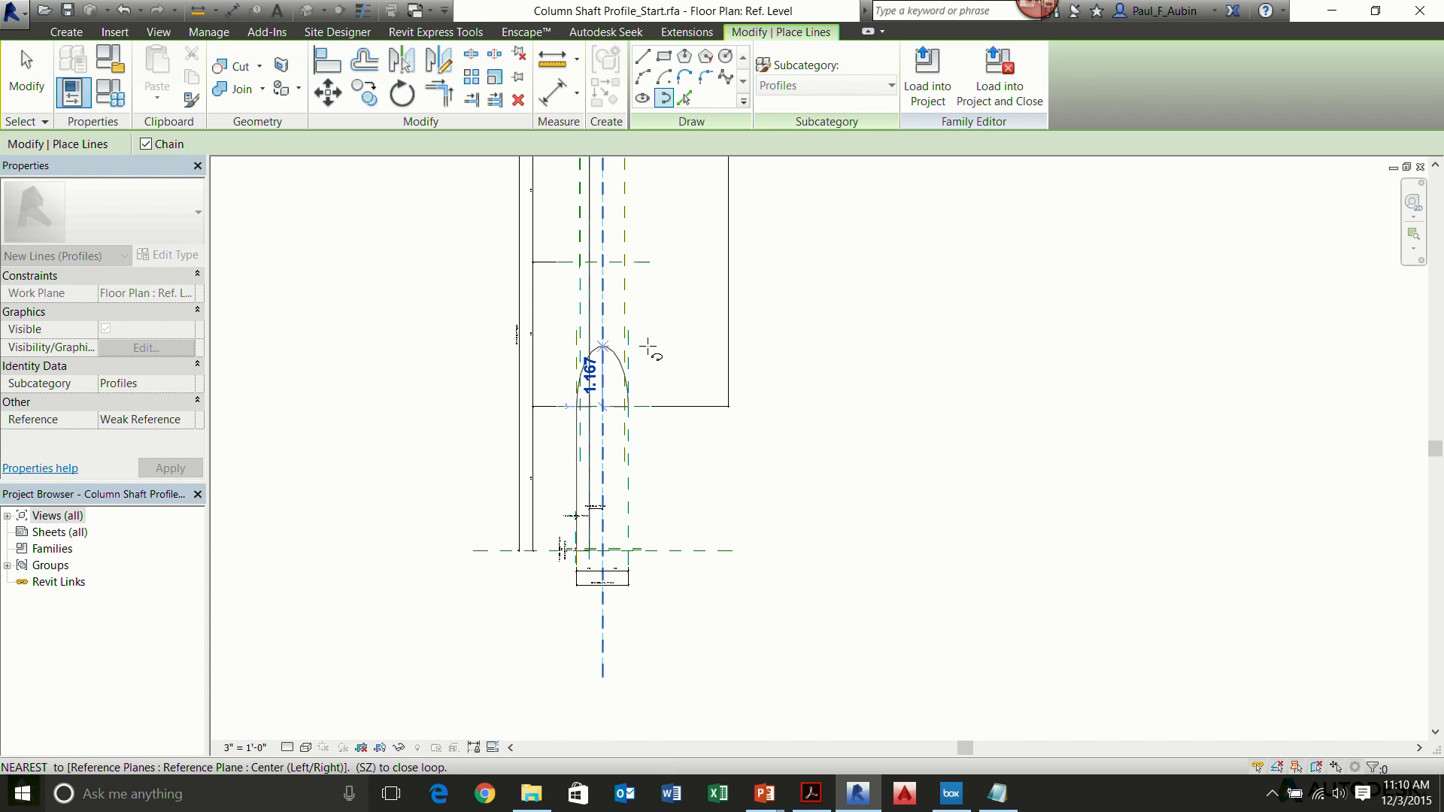
pyautogui.scroll(-2, 648, 347)
pyautogui.moveTo(649, 347); pyautogui.dragTo(626, 608, button='middle')
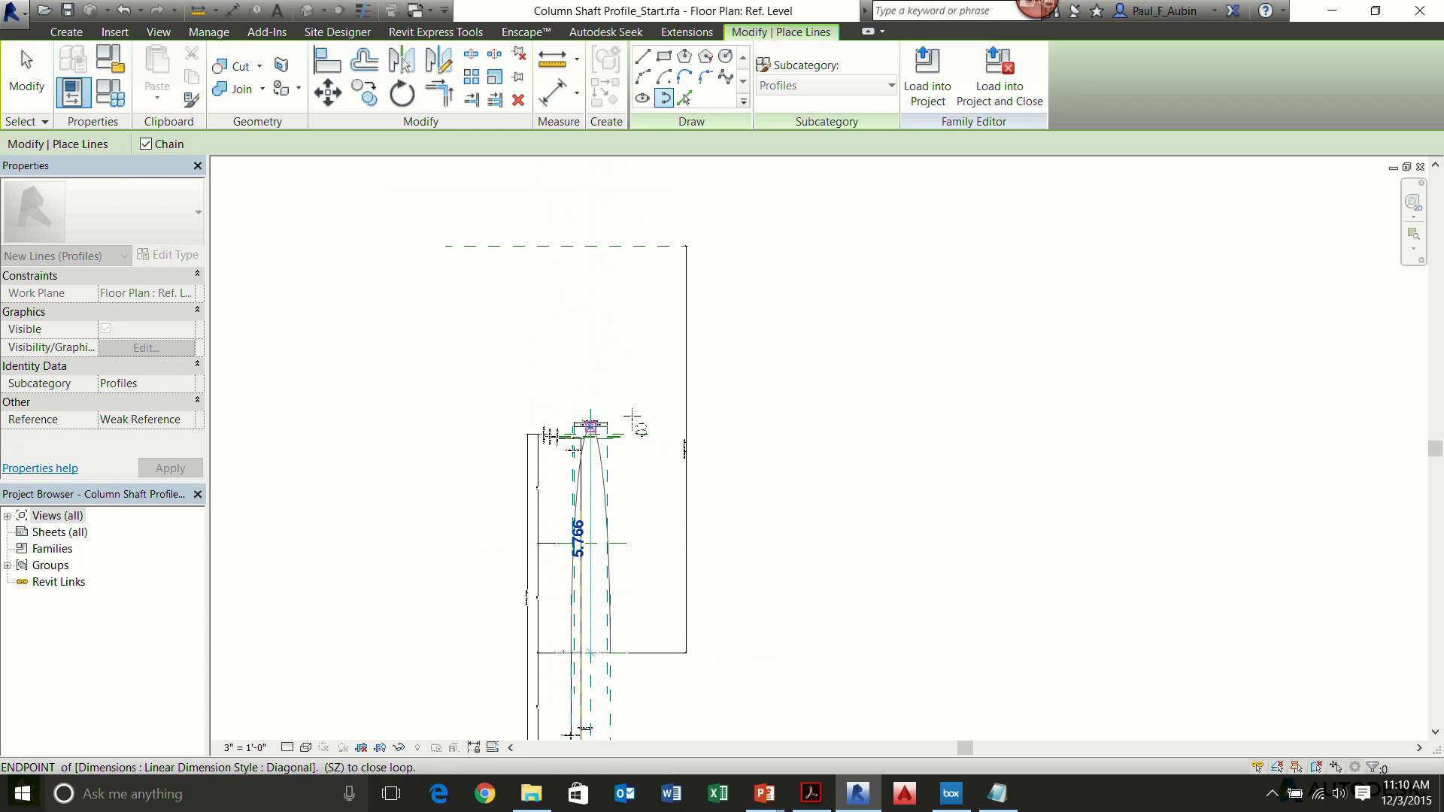
pyautogui.click(592, 246)
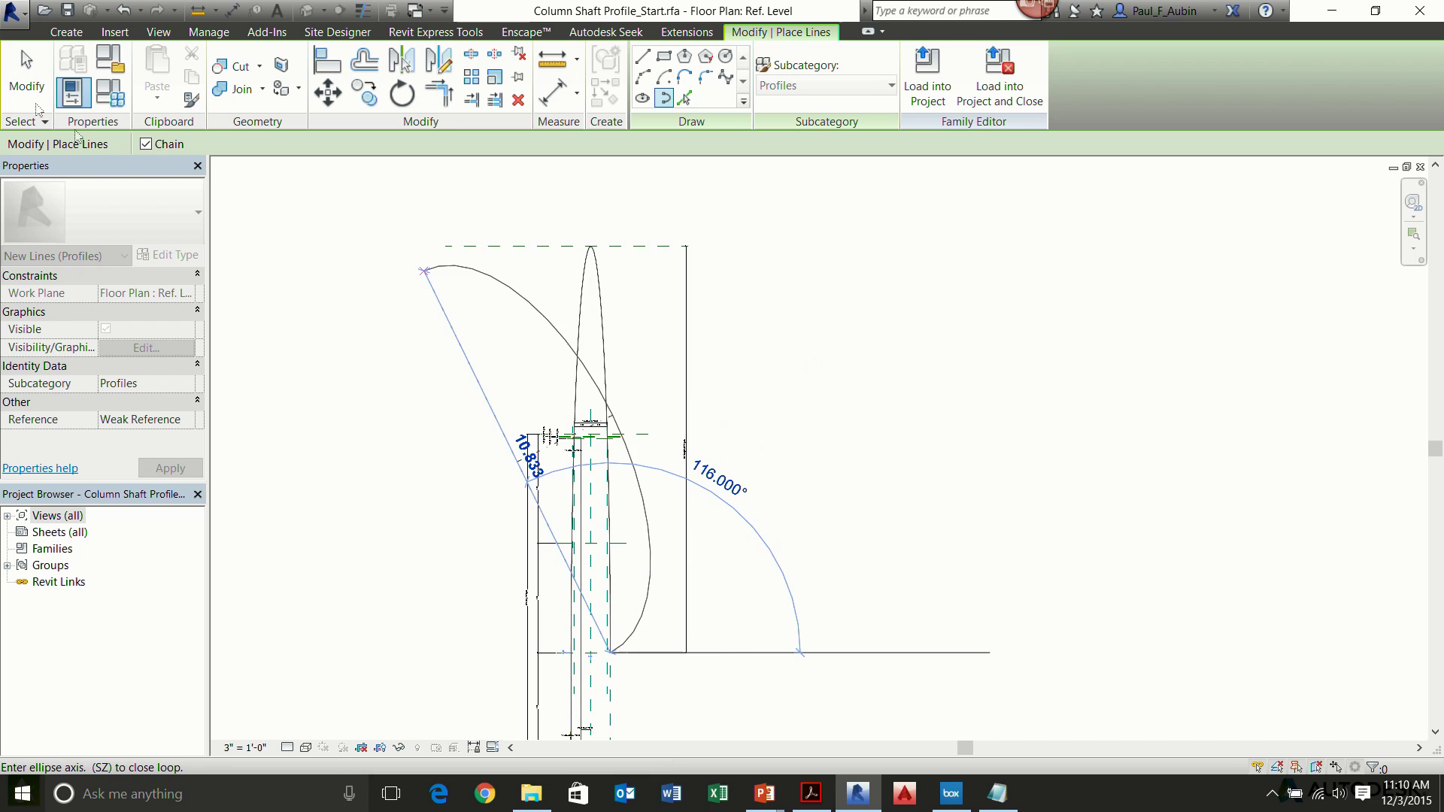
pyautogui.click(28, 60)
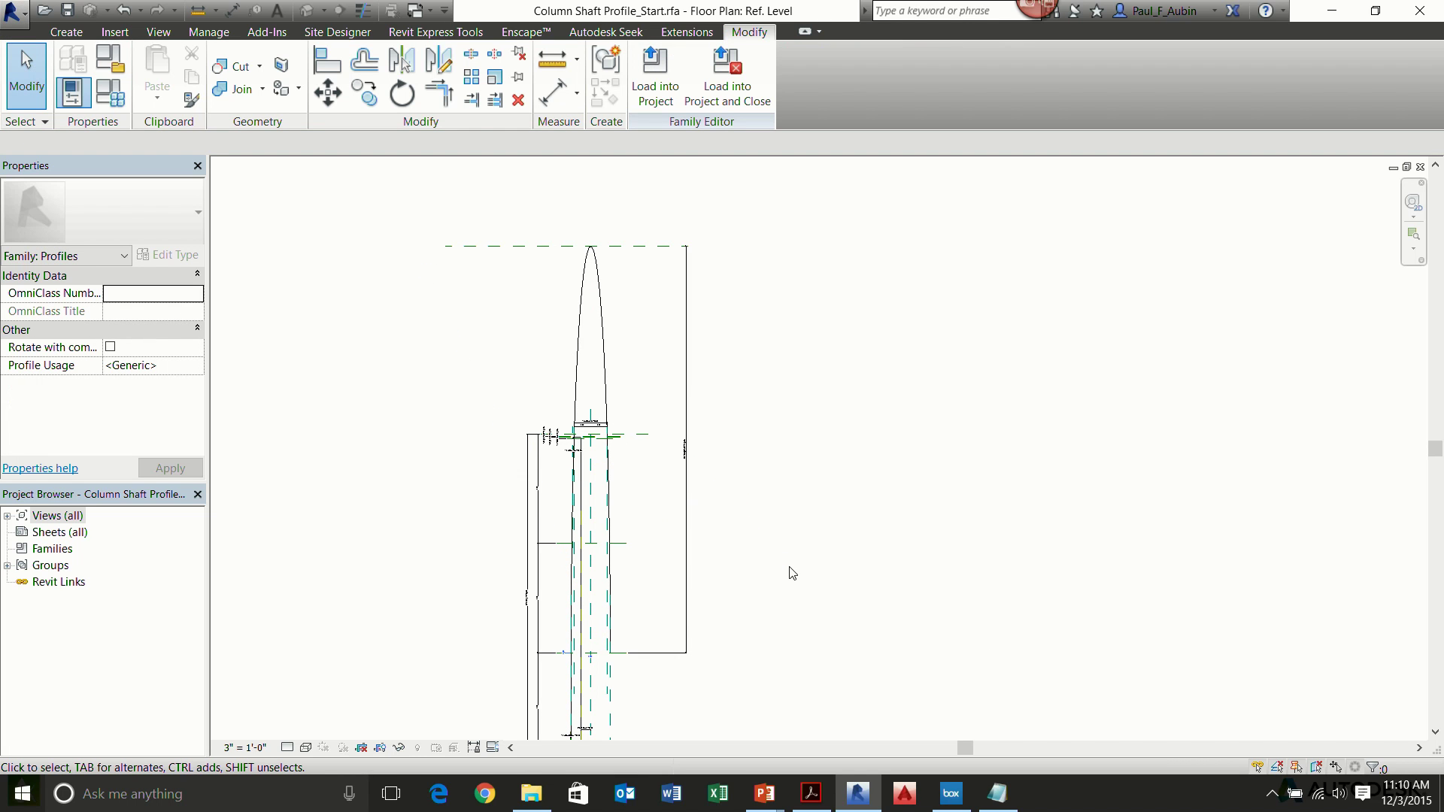
# Pull the partial ellipse's right end over the apex to the shaft's left side, near the top of the column shaft.
pyautogui.click(604, 331)
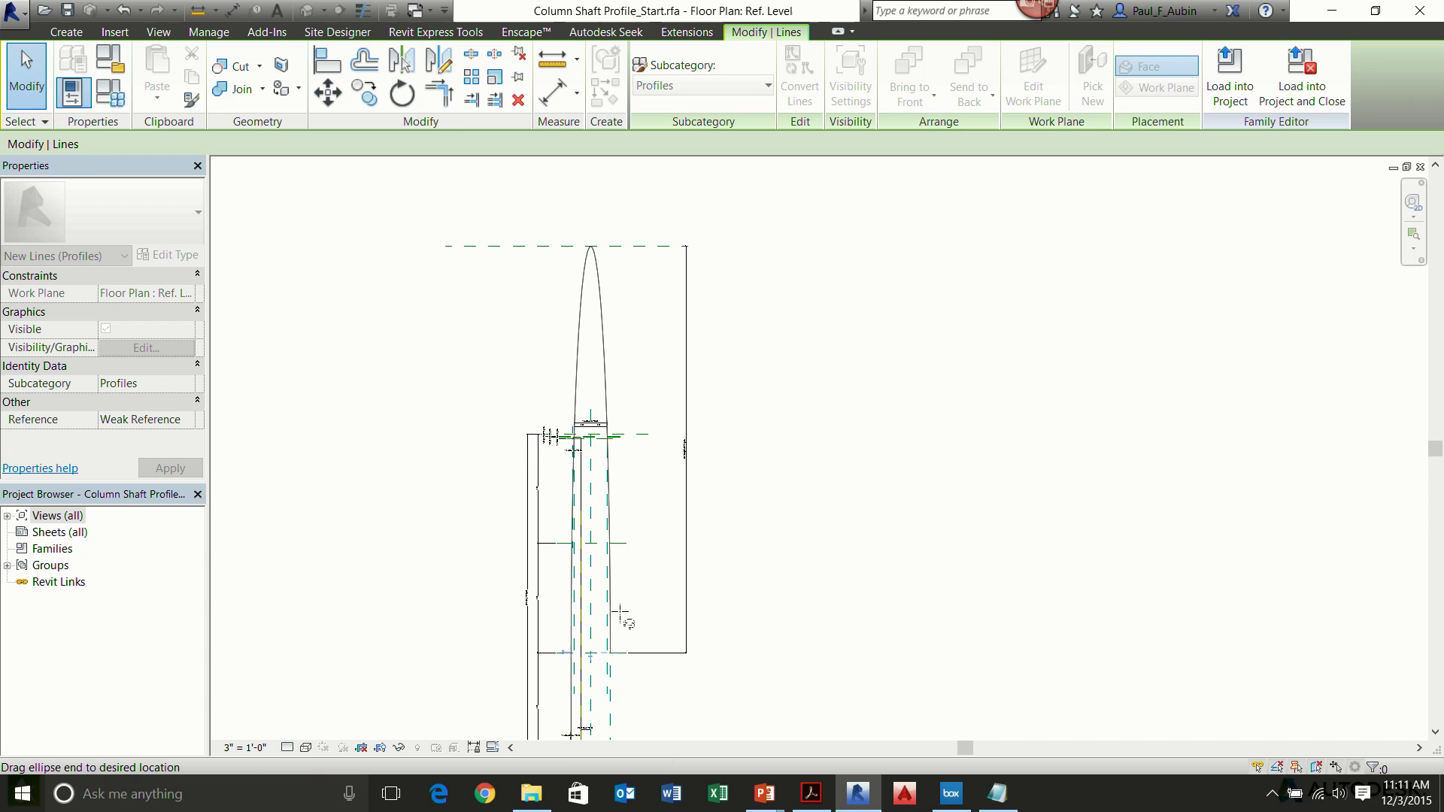
pyautogui.moveTo(621, 613); pyautogui.dragTo(630, 303)
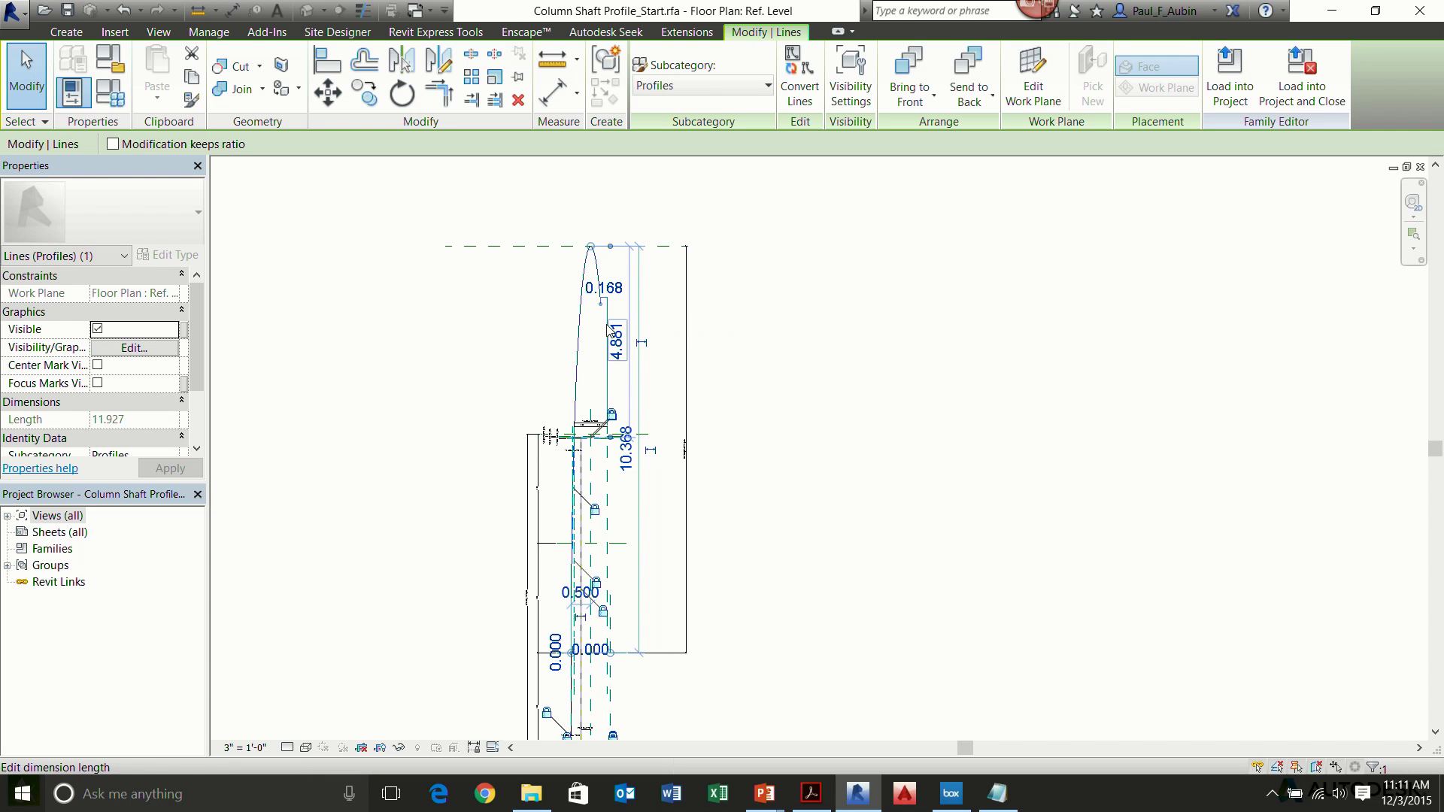
pyautogui.press('l')
pyautogui.press('i')
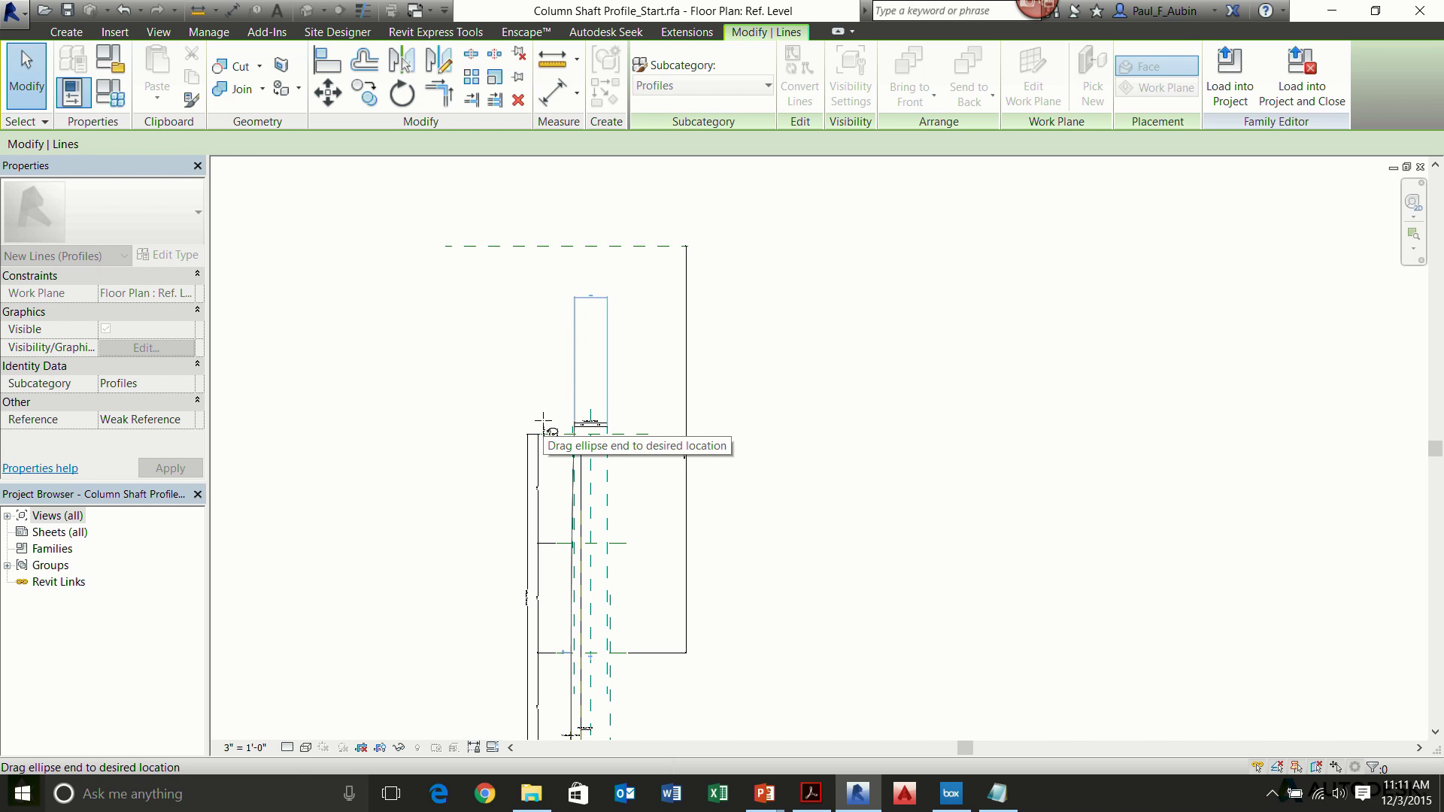
pyautogui.click(575, 425)
pyautogui.scroll(5, 577, 427)
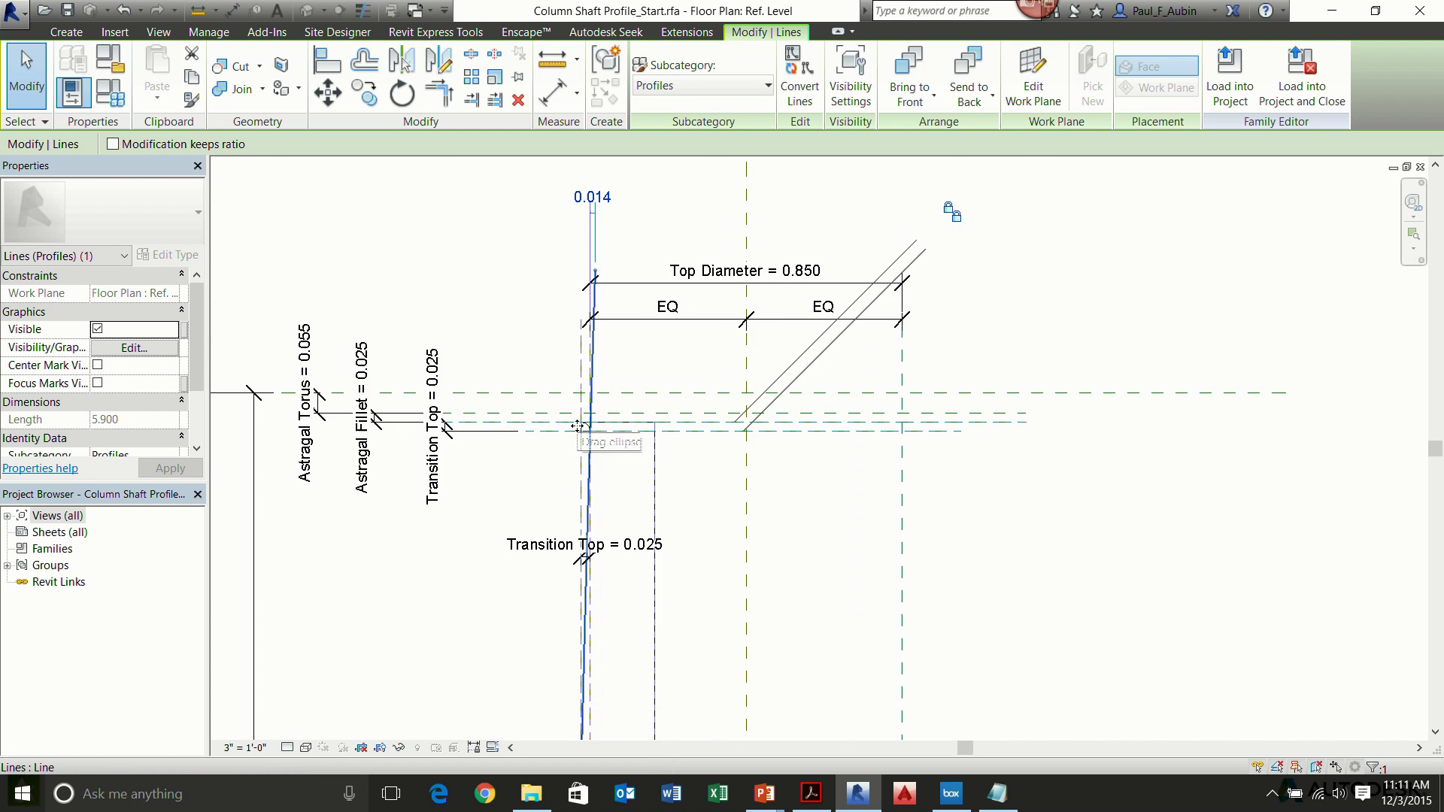
pyautogui.scroll(5, 577, 426)
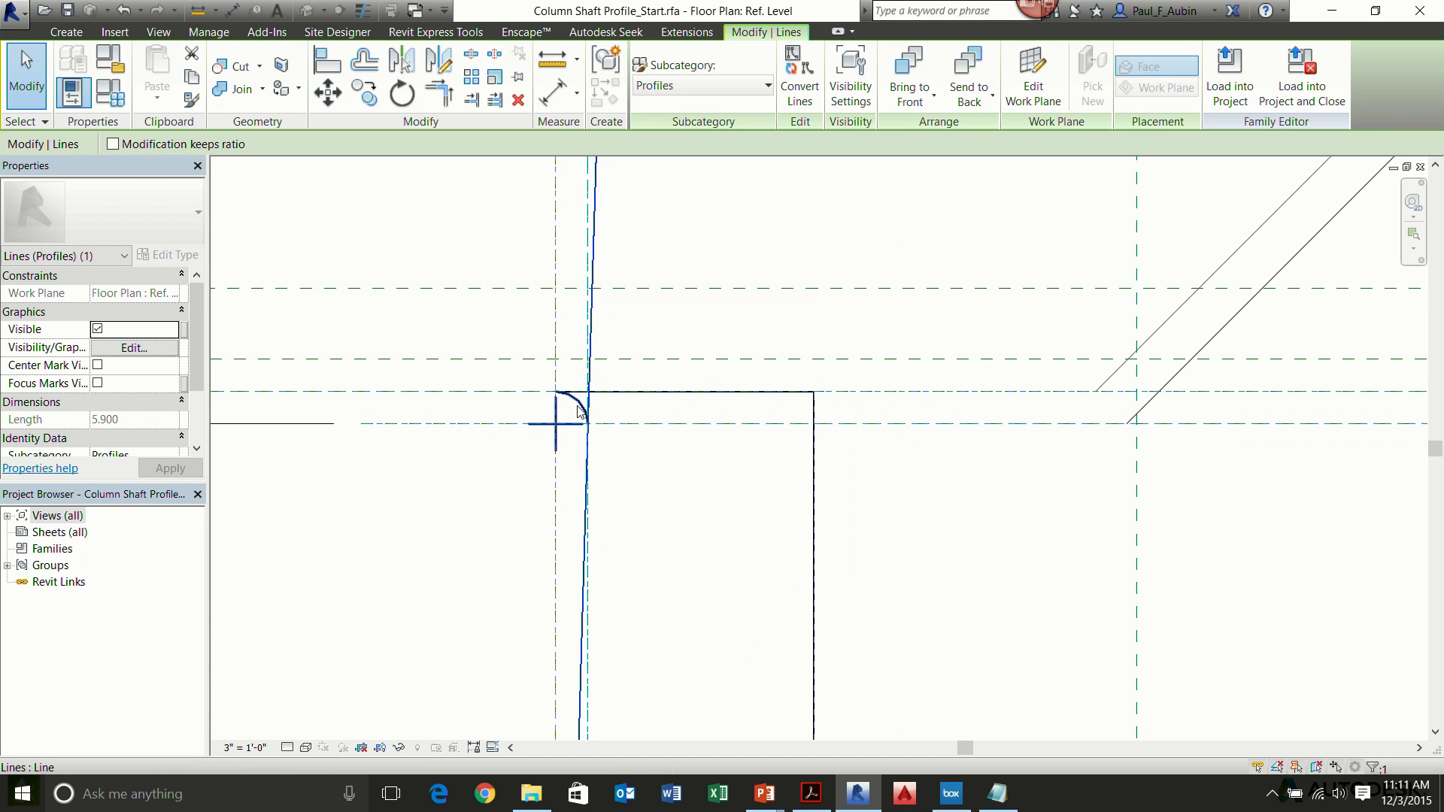
# Shorten the elliptical curve so its upper end meets the Transition Top reference plane at the shaft's left top-diameter plane.
pyautogui.click(655, 487)
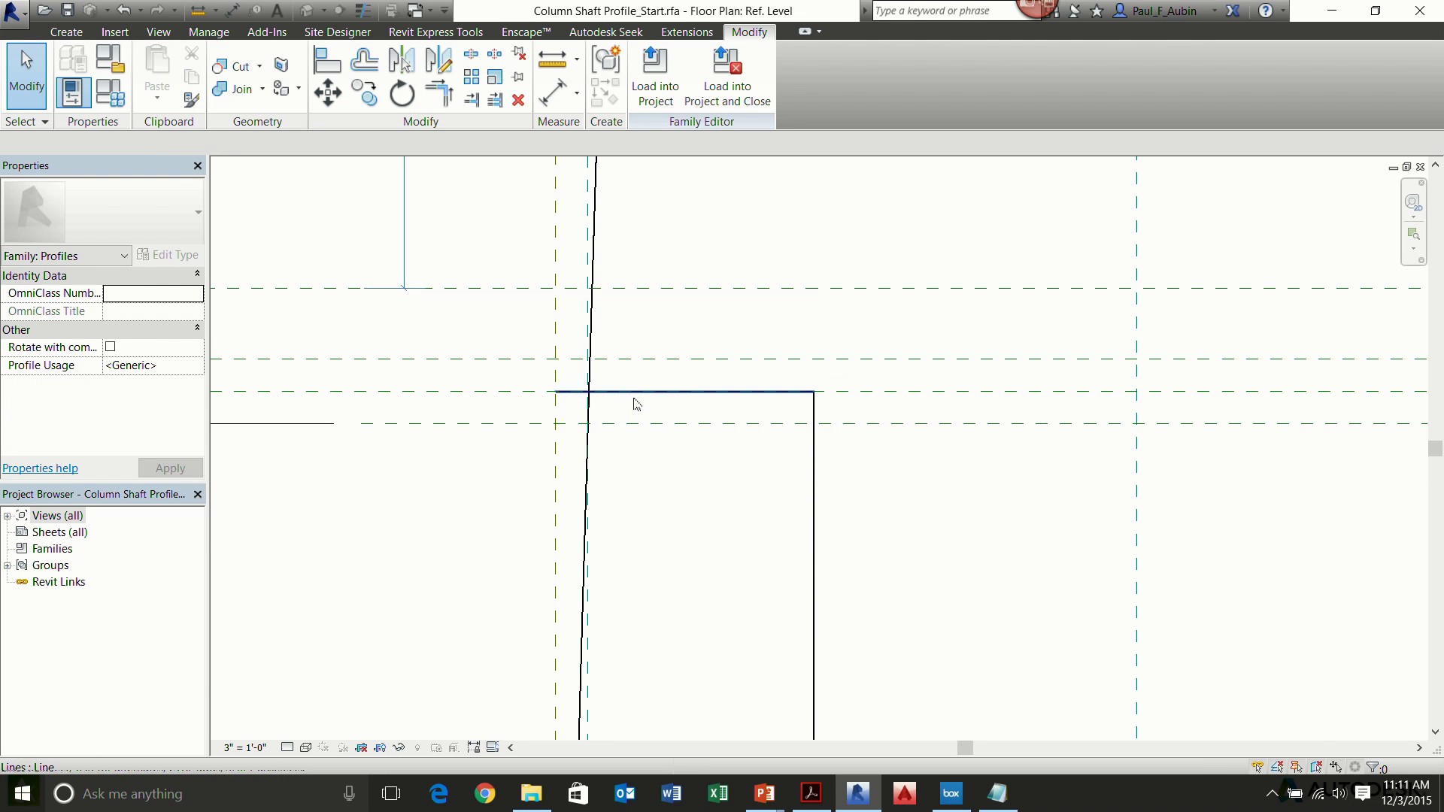
pyautogui.scroll(-4, 634, 404)
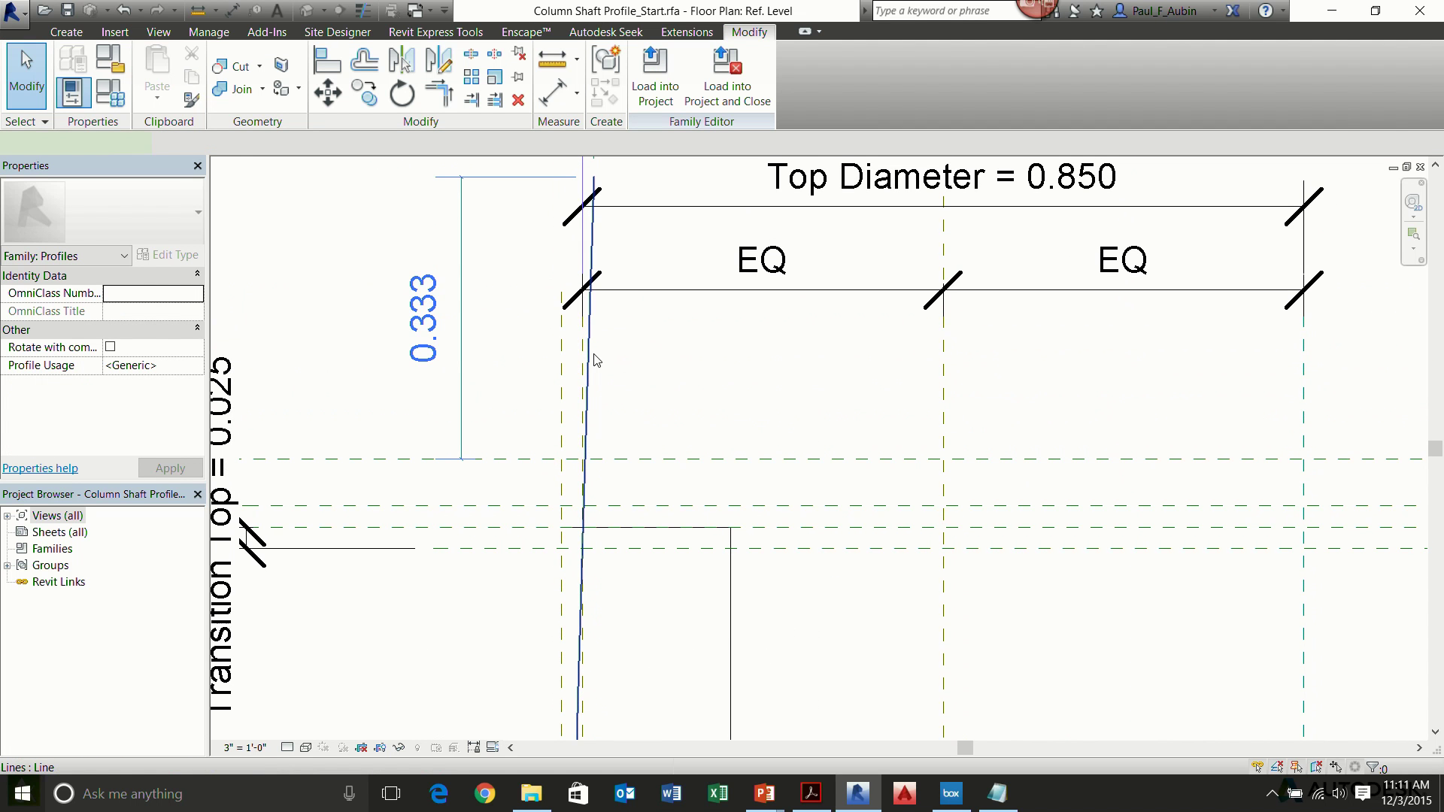
pyautogui.click(594, 361)
pyautogui.scroll(-3, 602, 451)
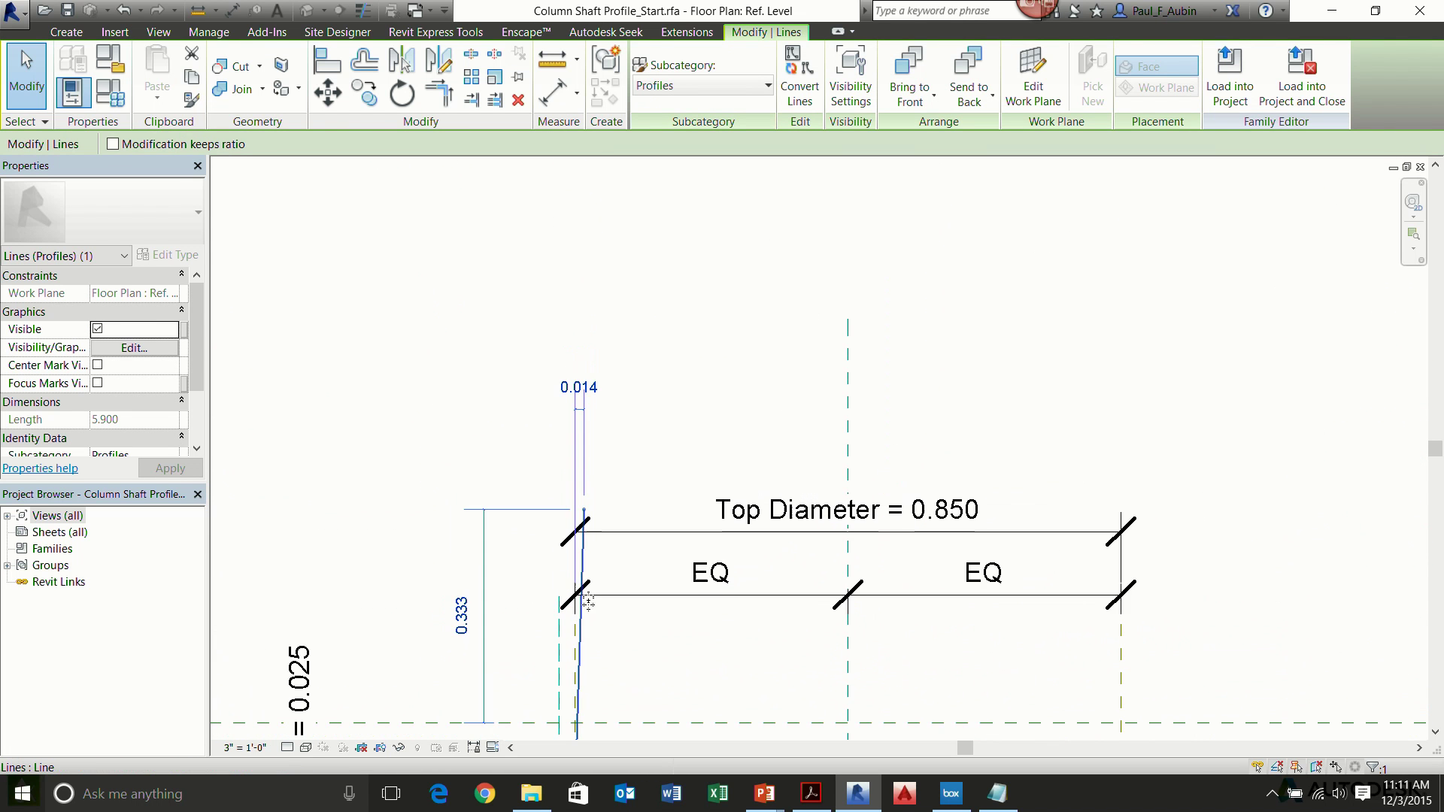
pyautogui.moveTo(588, 601); pyautogui.dragTo(590, 435, button='middle')
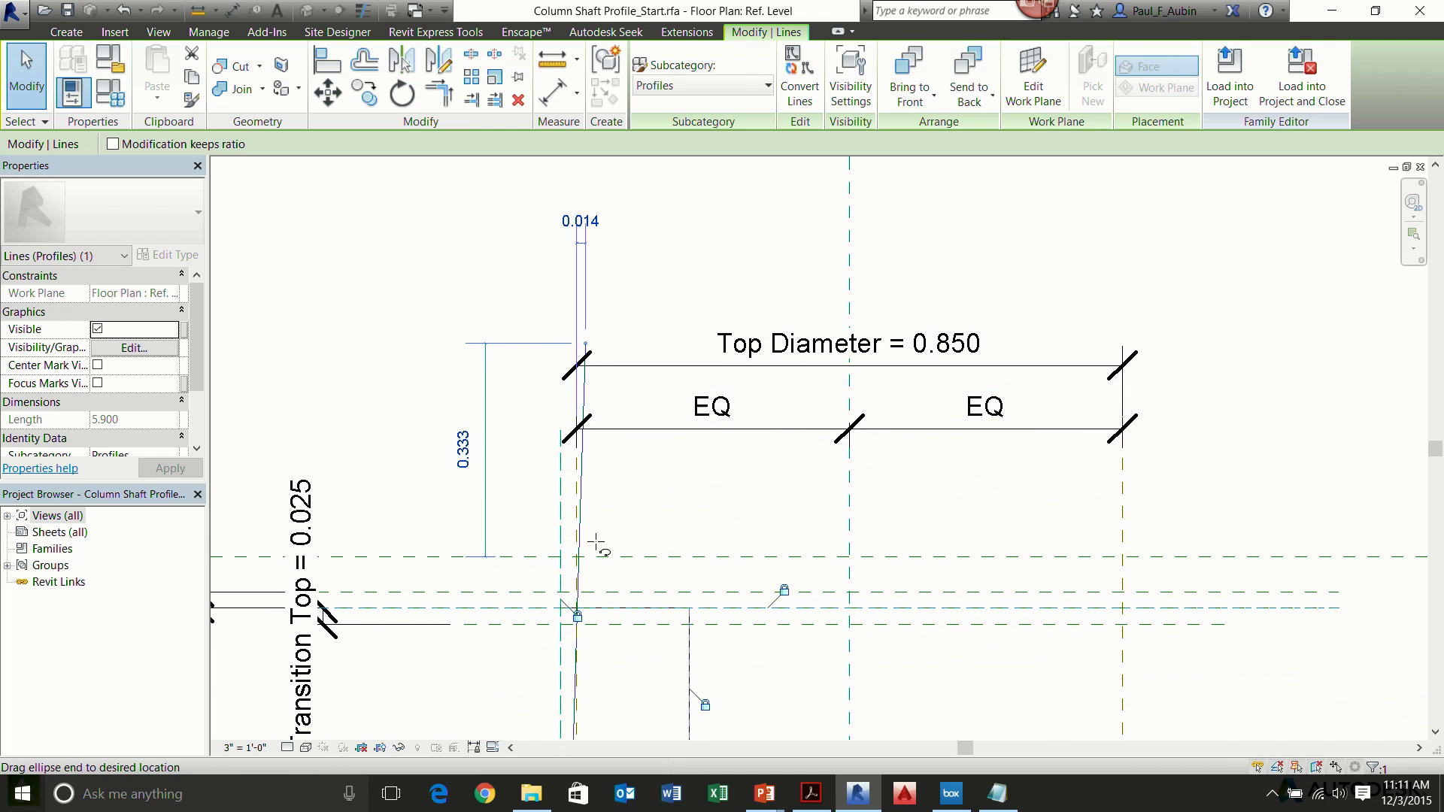
pyautogui.moveTo(597, 543); pyautogui.dragTo(596, 542)
pyautogui.moveTo(598, 556); pyautogui.dragTo(605, 248, button='middle')
pyautogui.scroll(3, 615, 419)
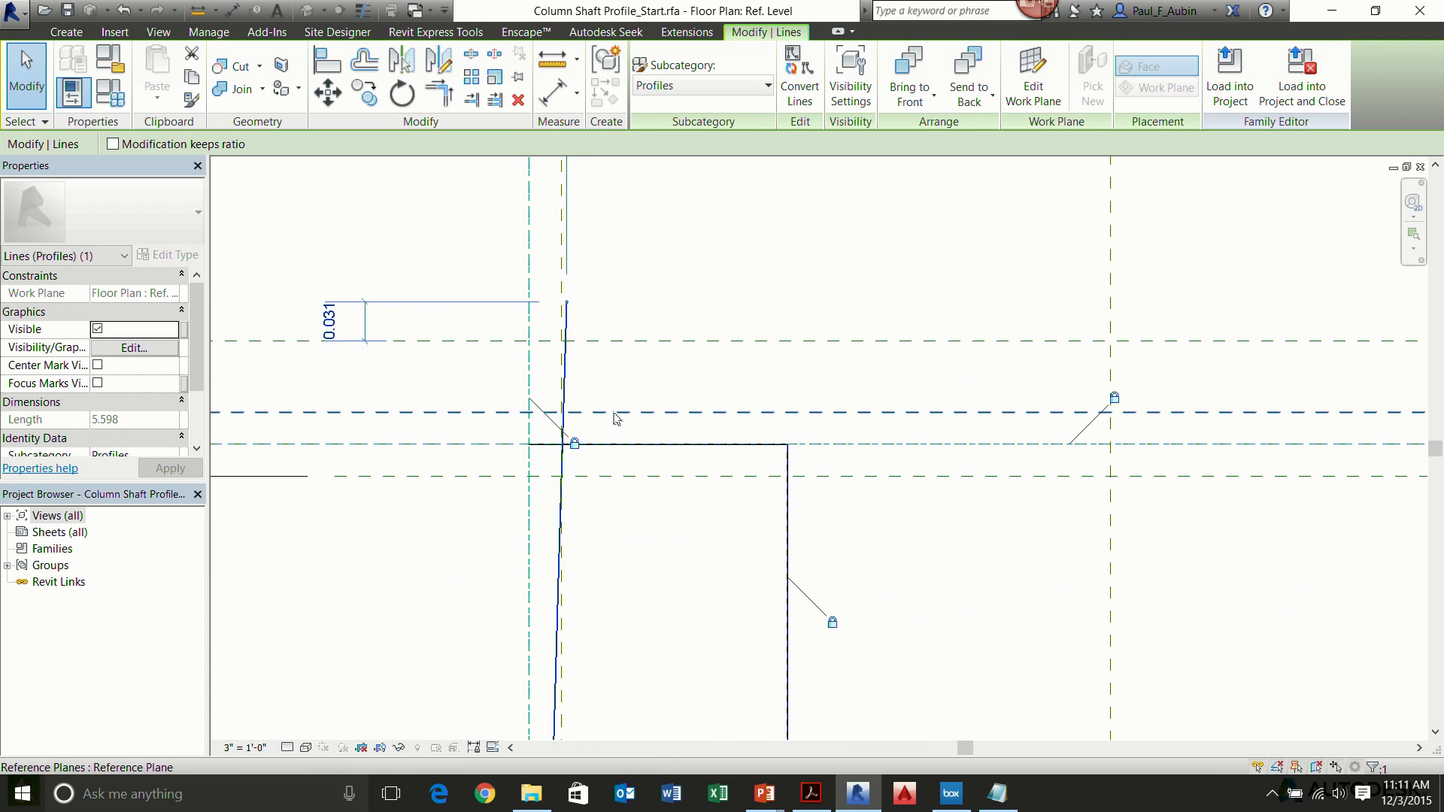
pyautogui.scroll(2, 615, 419)
pyautogui.moveTo(542, 248); pyautogui.dragTo(537, 511)
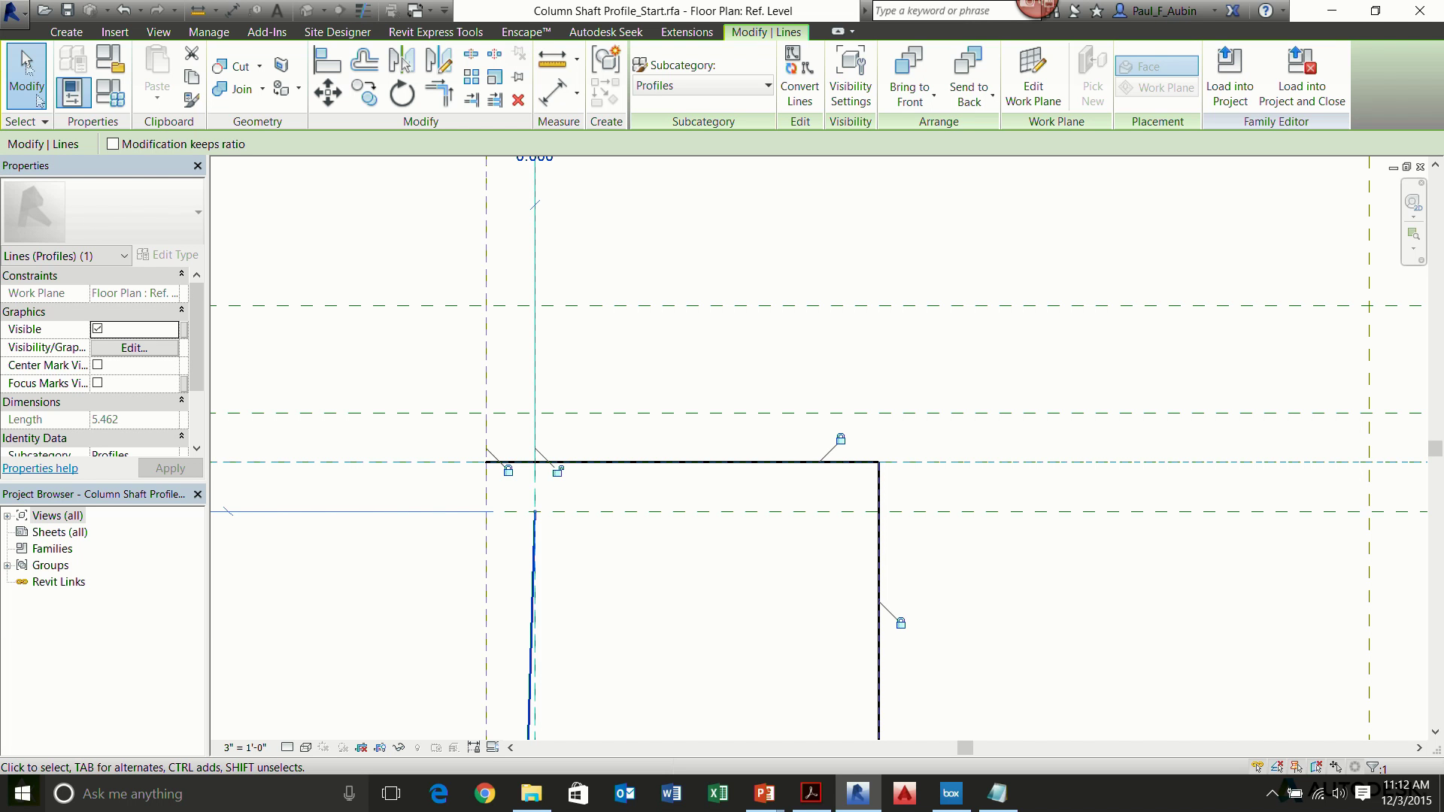
# Close the Column Shaft Profile_Start.rfa family without saving its changes.
pyautogui.click(13, 12)
pyautogui.click(56, 558)
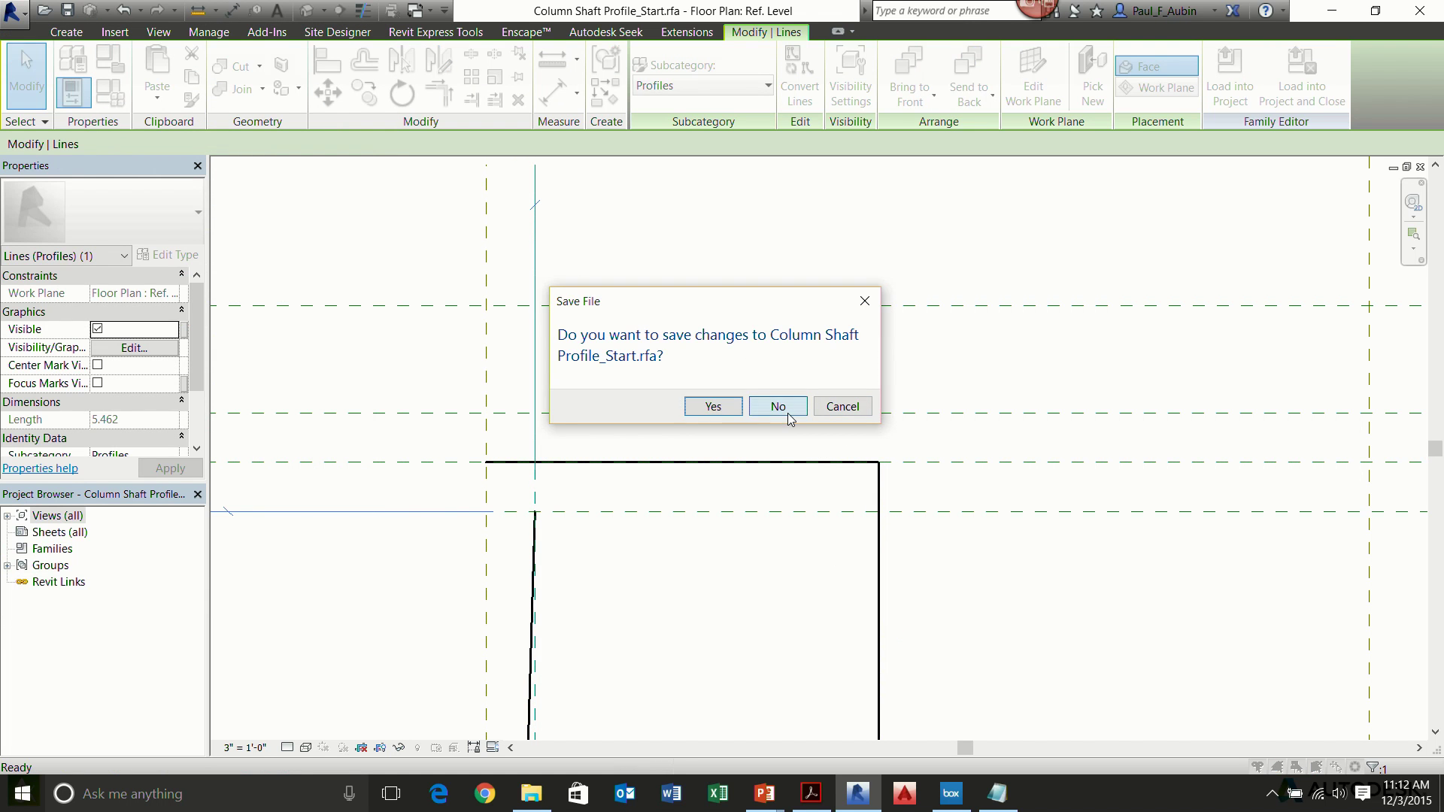
pyautogui.click(782, 410)
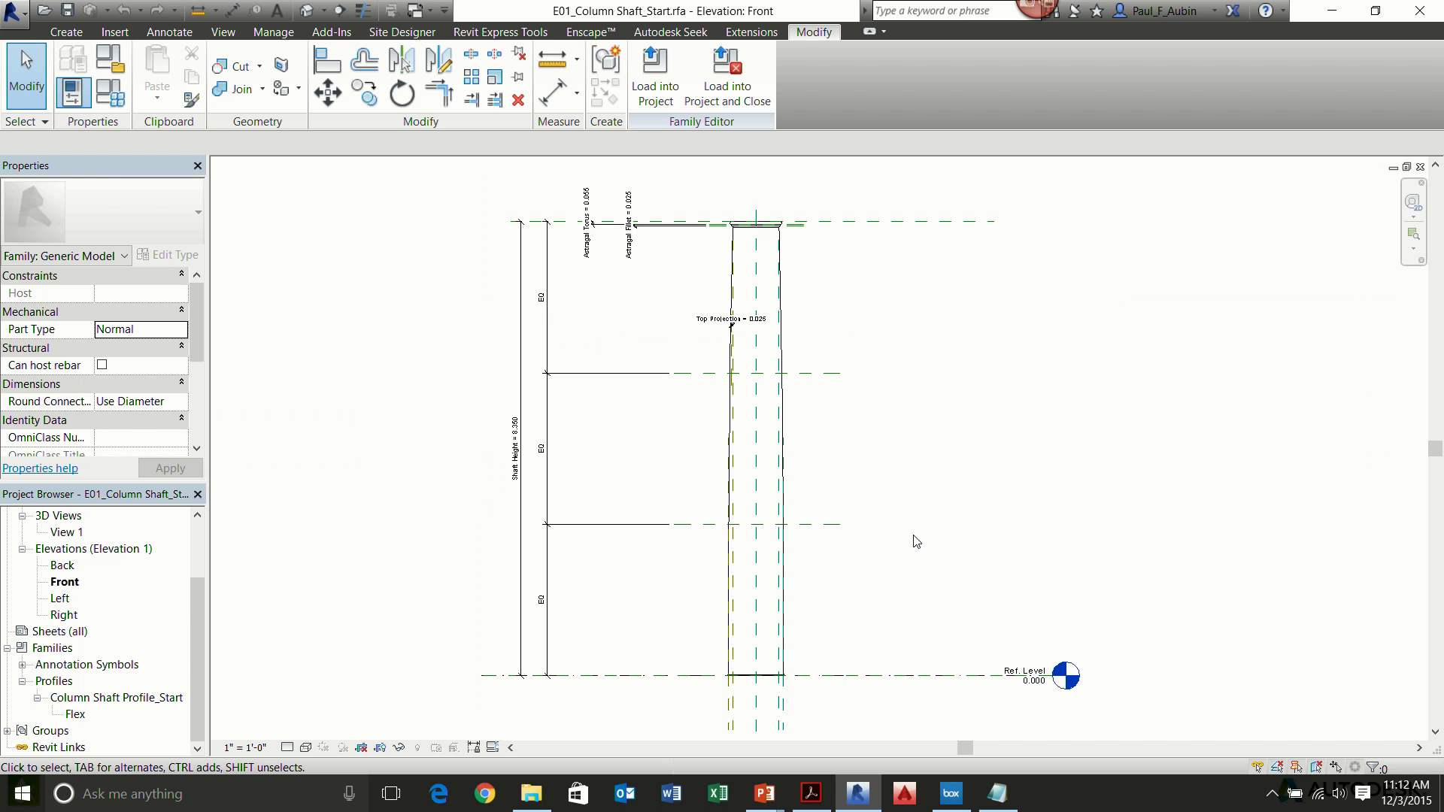